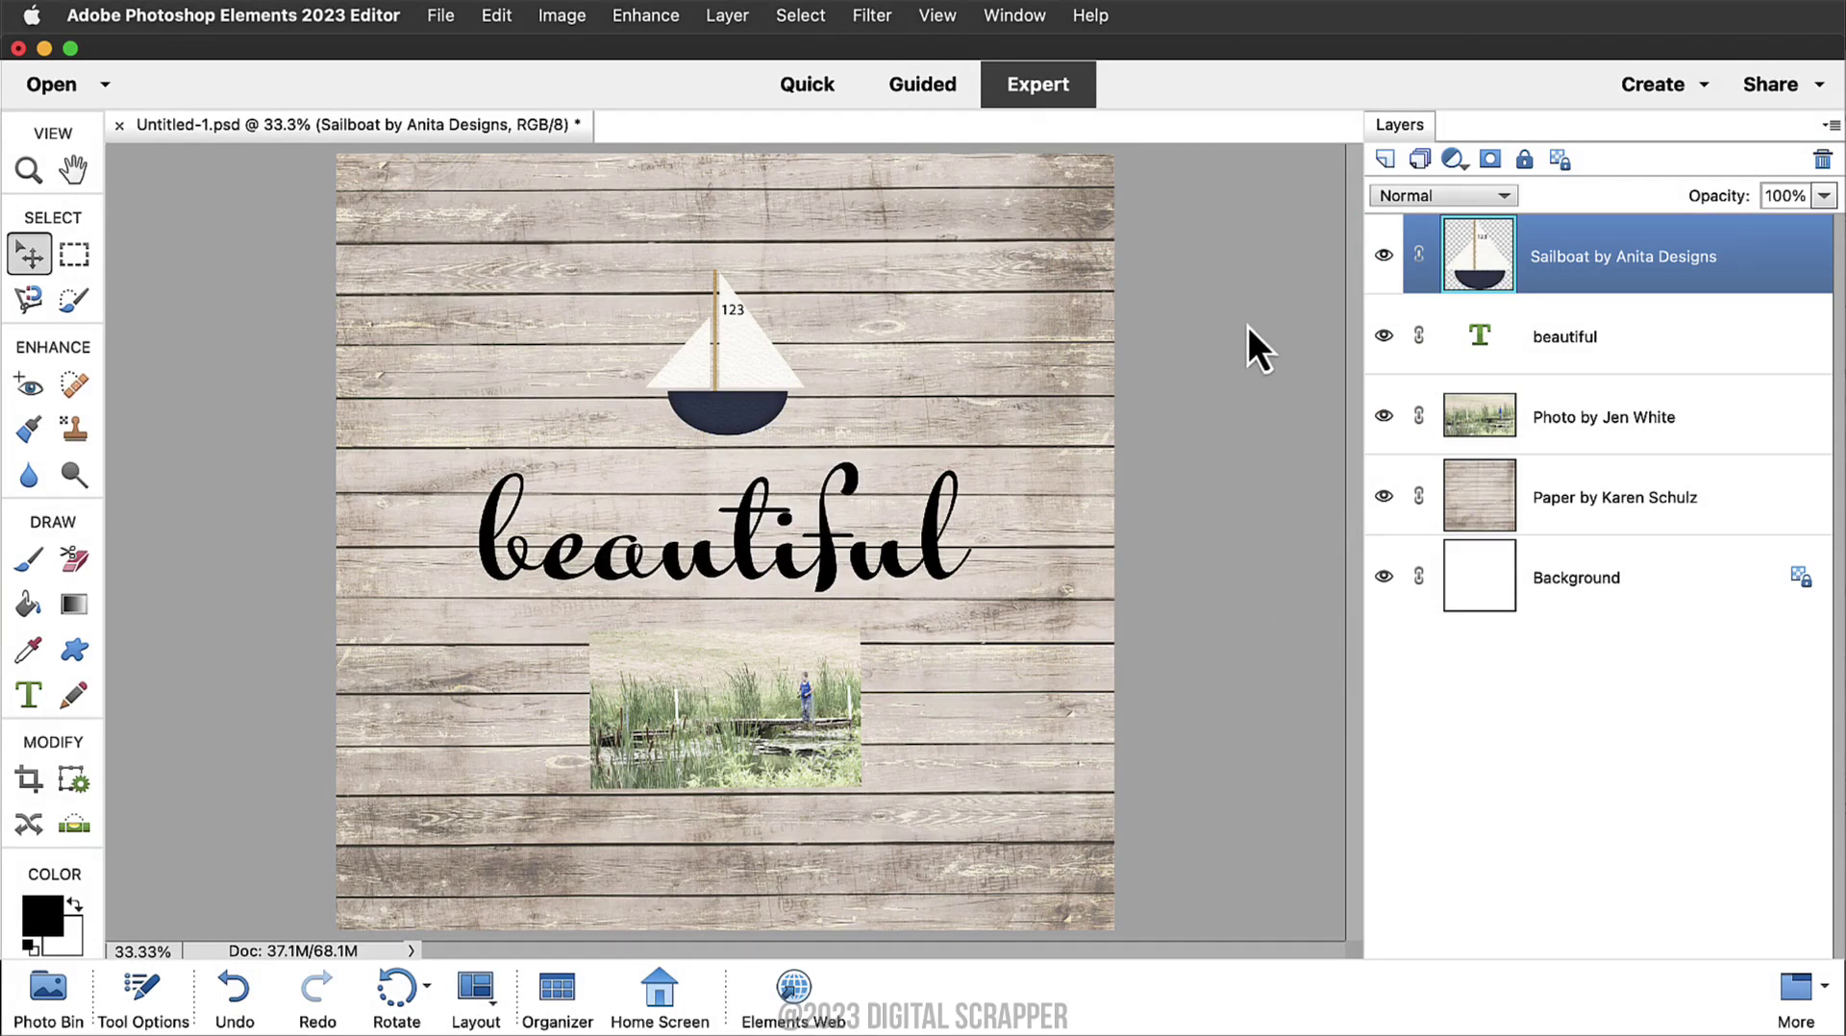
Add a stroke layer style to the sailboat layer and set its size to 30 px
{"action": "left_click", "coordinate": [731, 25]}
{"action": "mouse_move", "coordinate": [771, 159]}
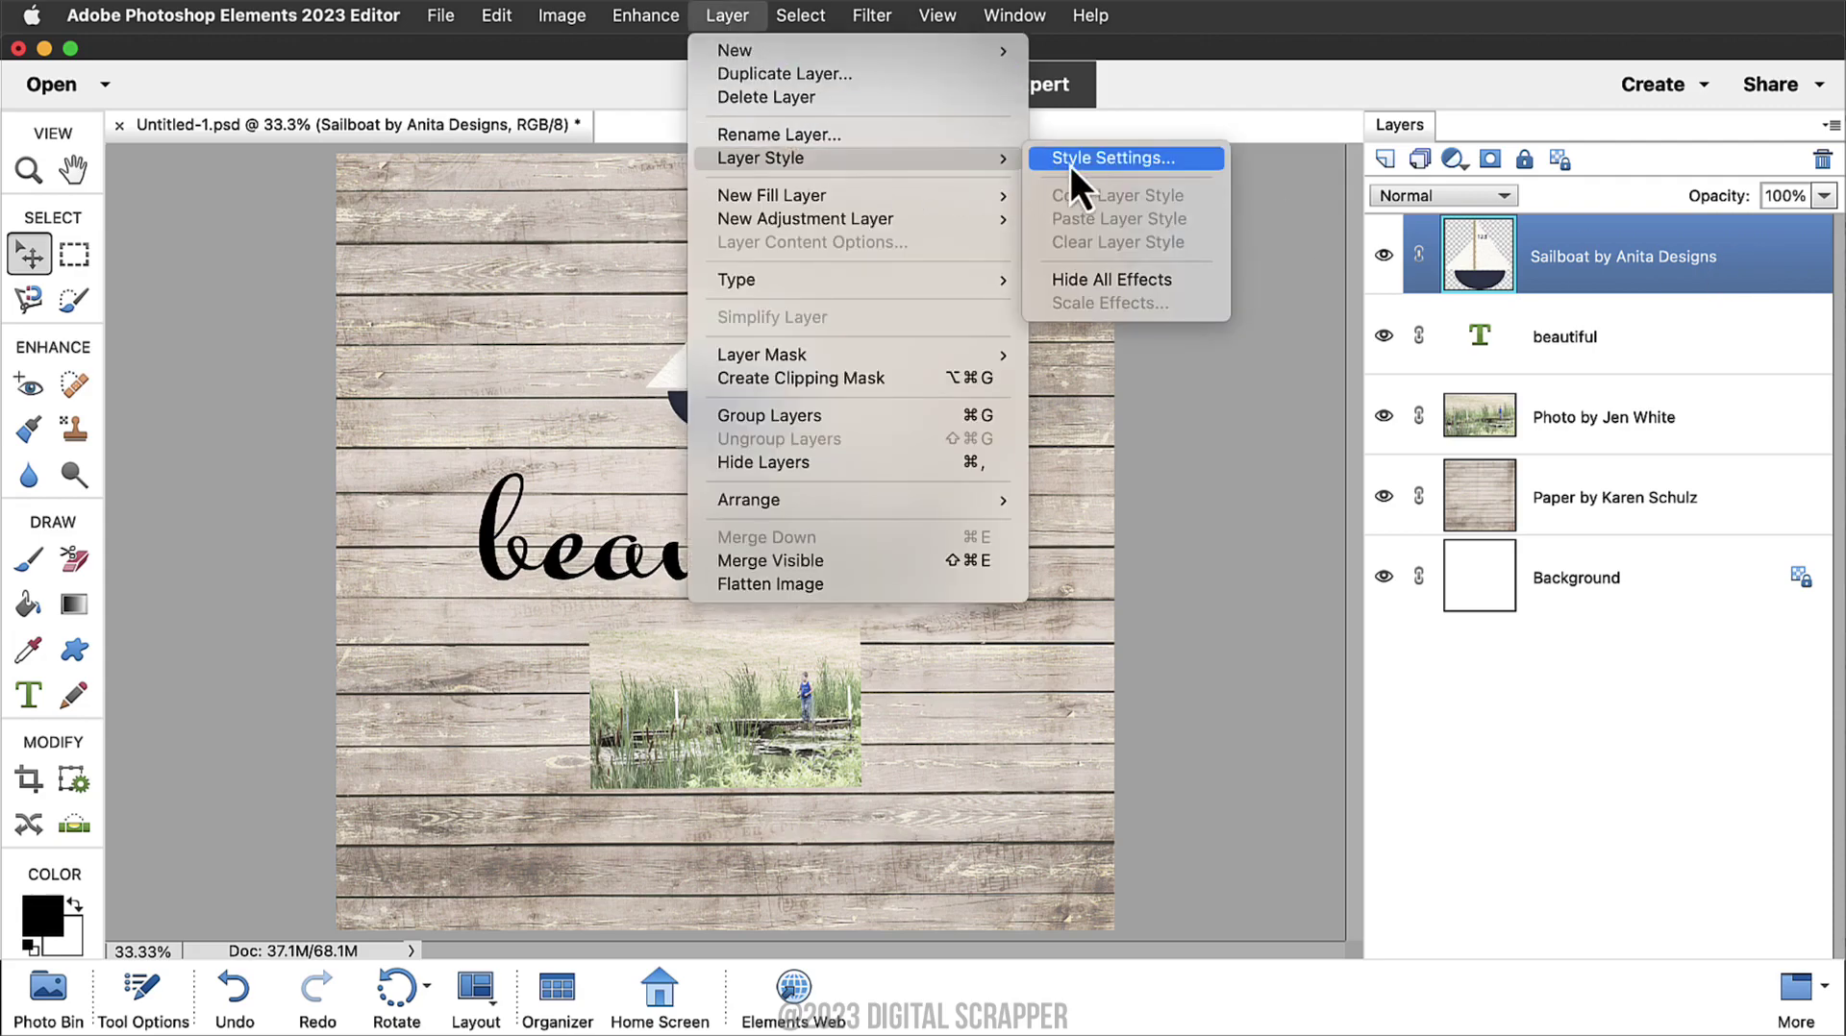
{"action": "left_click", "coordinate": [1058, 161]}
{"action": "left_click_drag", "start_coordinate": [1219, 171], "coordinate": [1249, 291]}
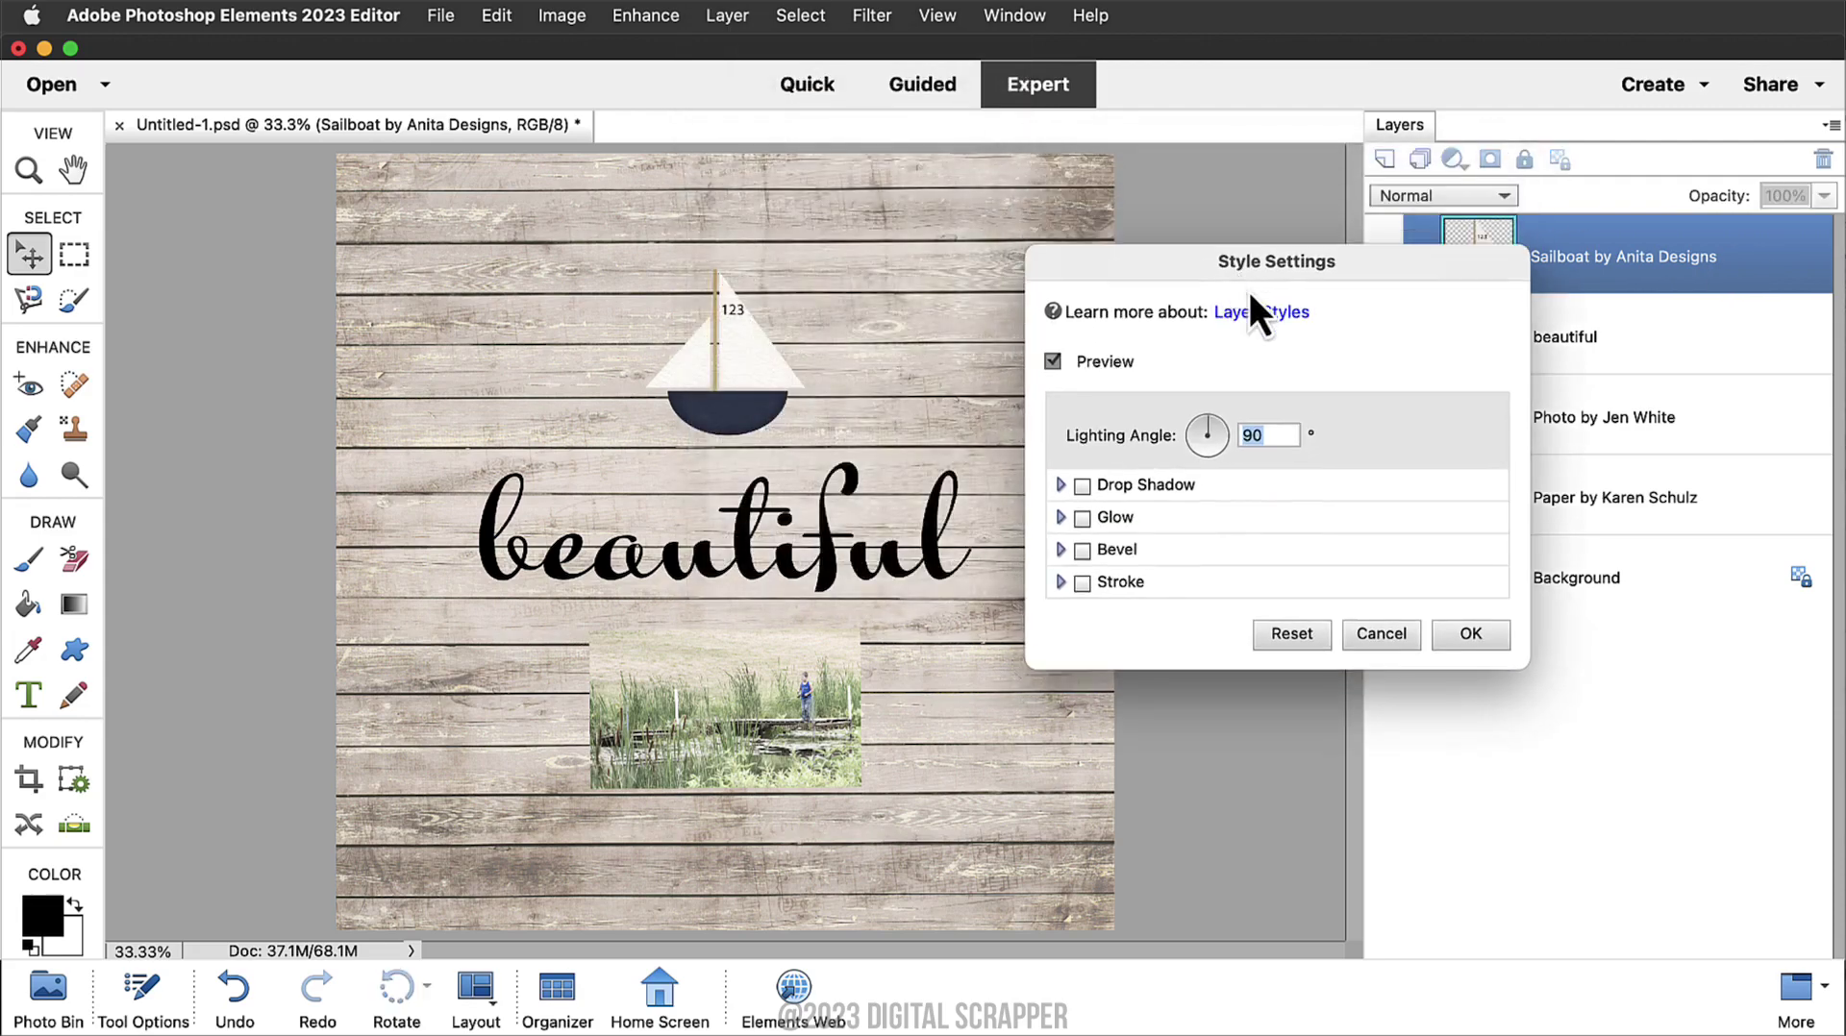
{"action": "left_click", "coordinate": [1081, 583]}
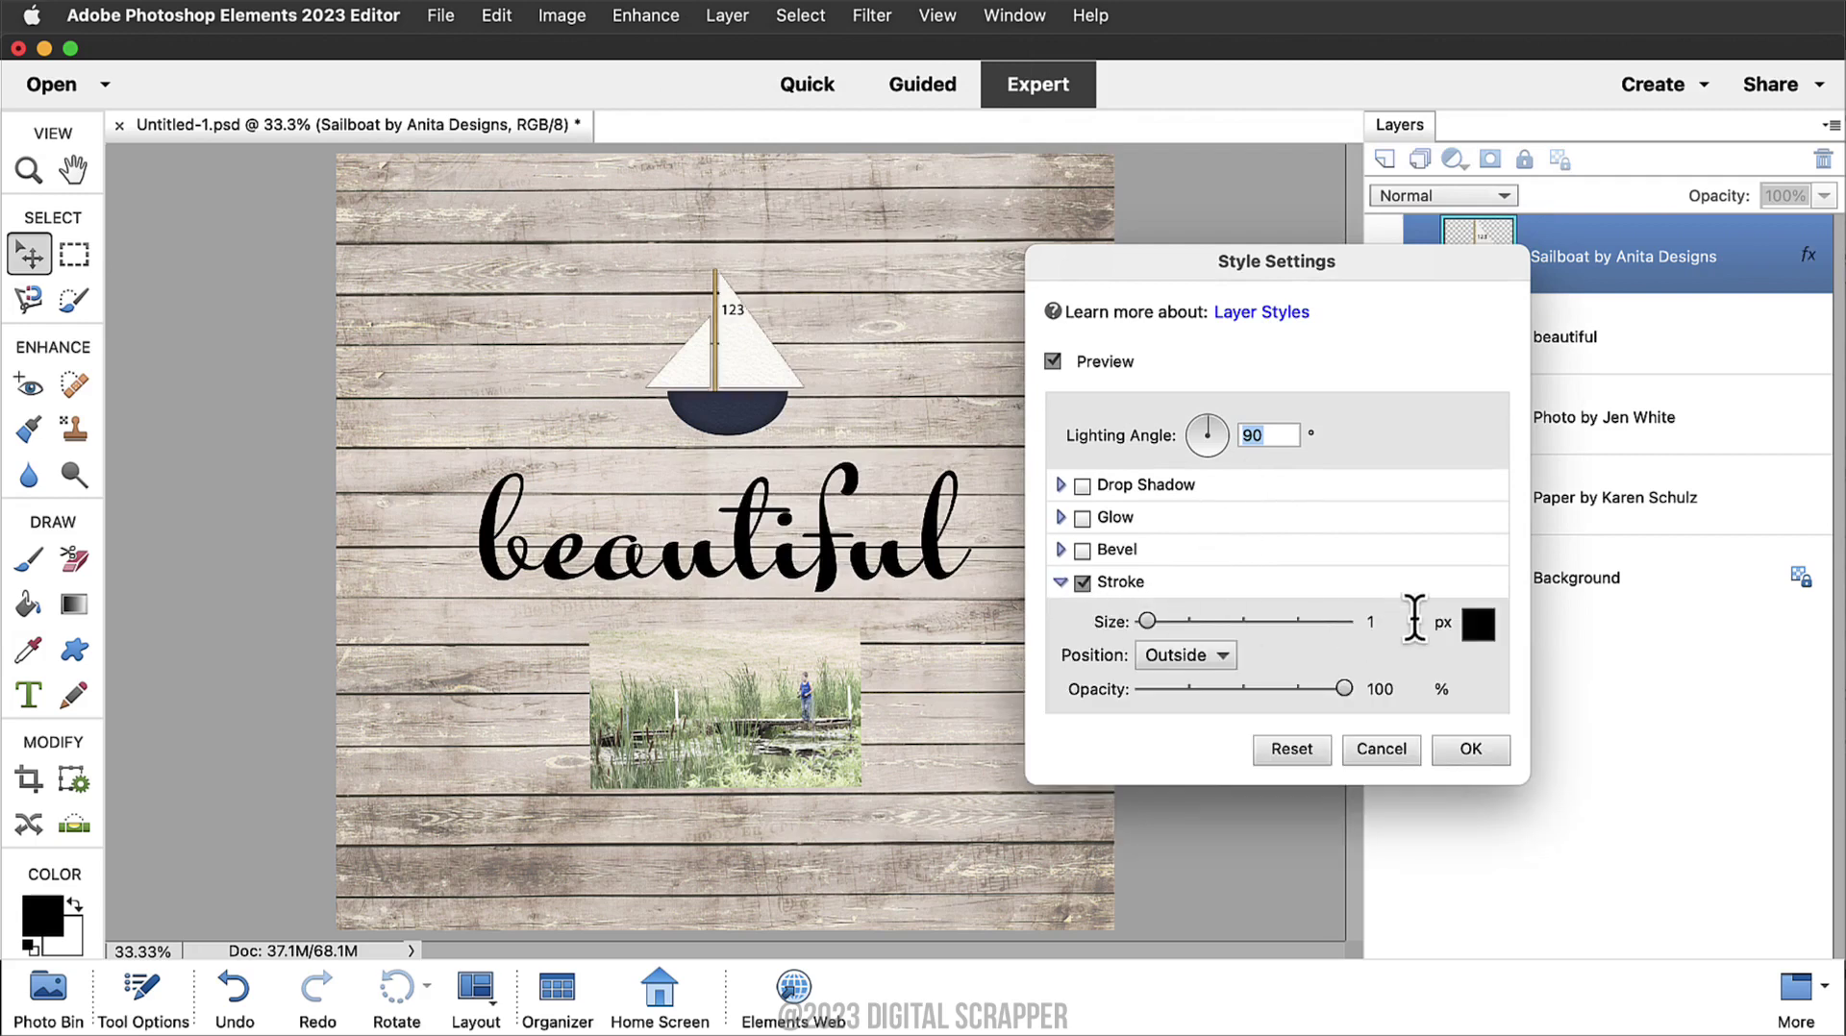
{"action": "left_click_drag", "start_coordinate": [1401, 624], "coordinate": [1345, 622]}
{"action": "type", "text": "25"}
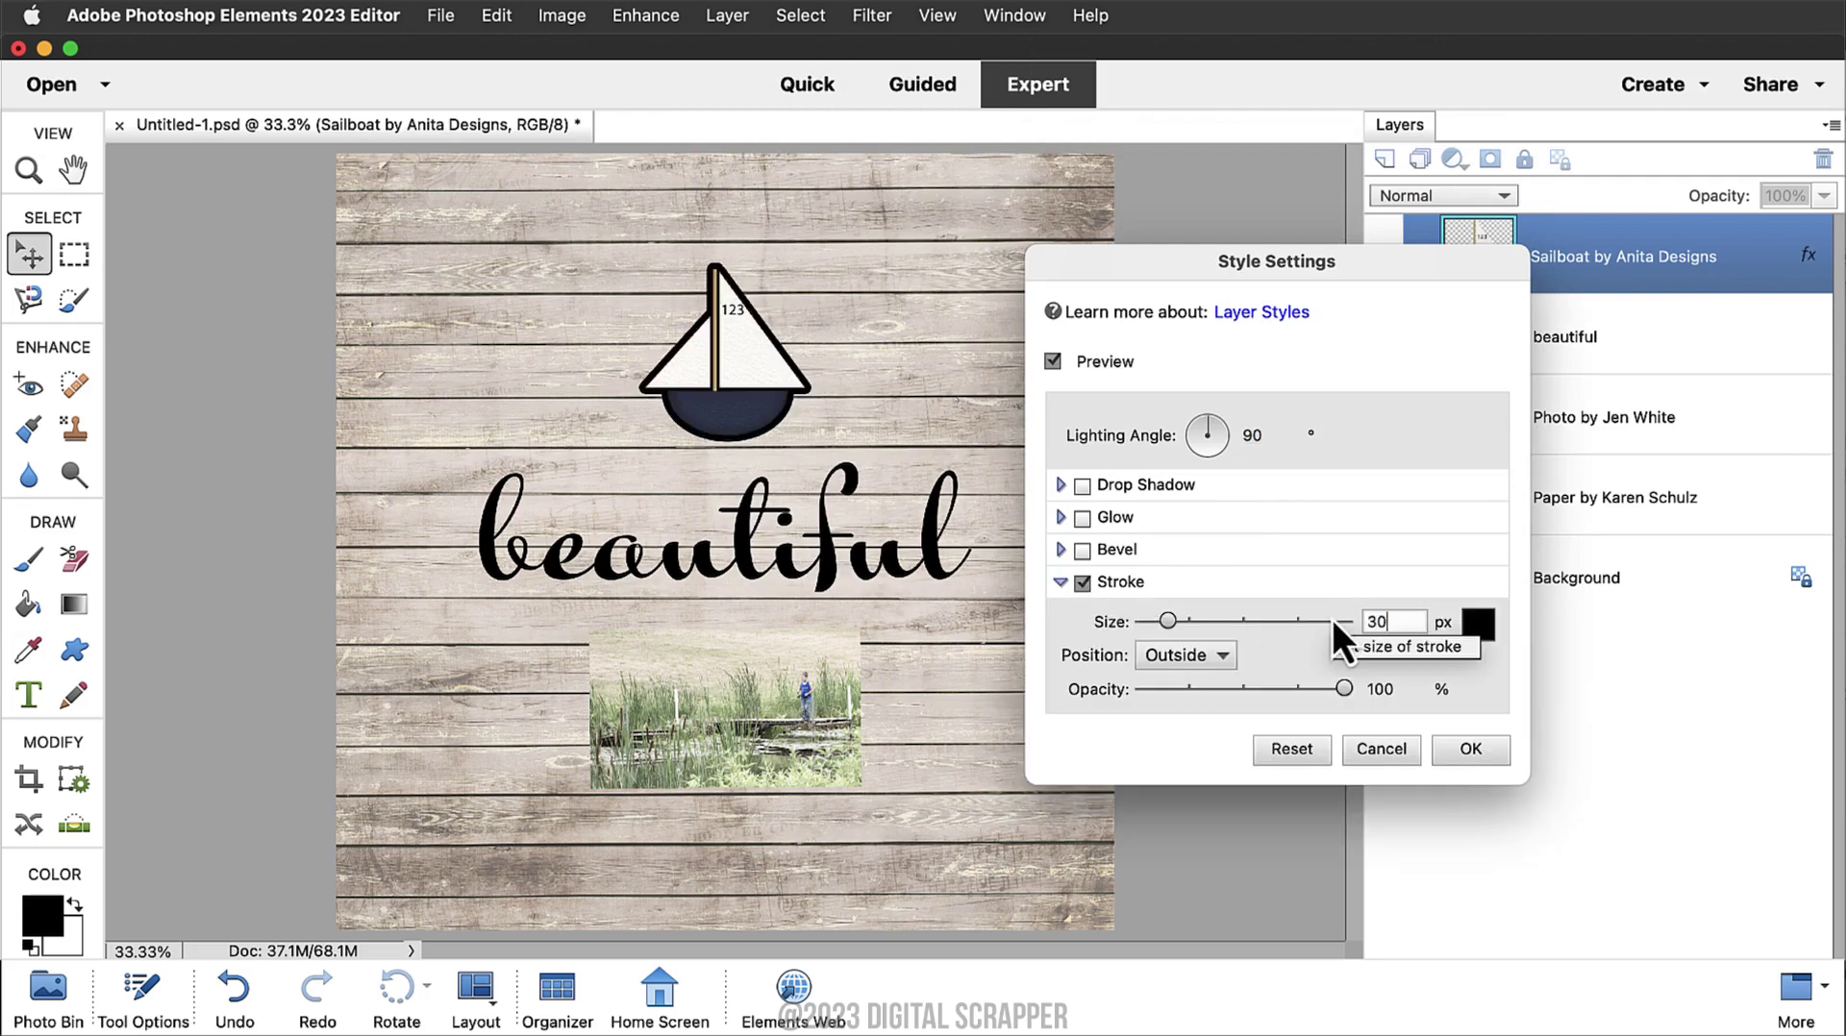
Set the sailboat's stroke color to white and choose Outside as the stroke position
{"action": "left_click", "coordinate": [1478, 625]}
{"action": "mouse_move", "coordinate": [1342, 549]}
{"action": "left_mouse_down"}
{"action": "mouse_move", "coordinate": [1232, 550]}
{"action": "mouse_move", "coordinate": [1144, 510]}
{"action": "left_mouse_up"}
{"action": "left_click", "coordinate": [1709, 440]}
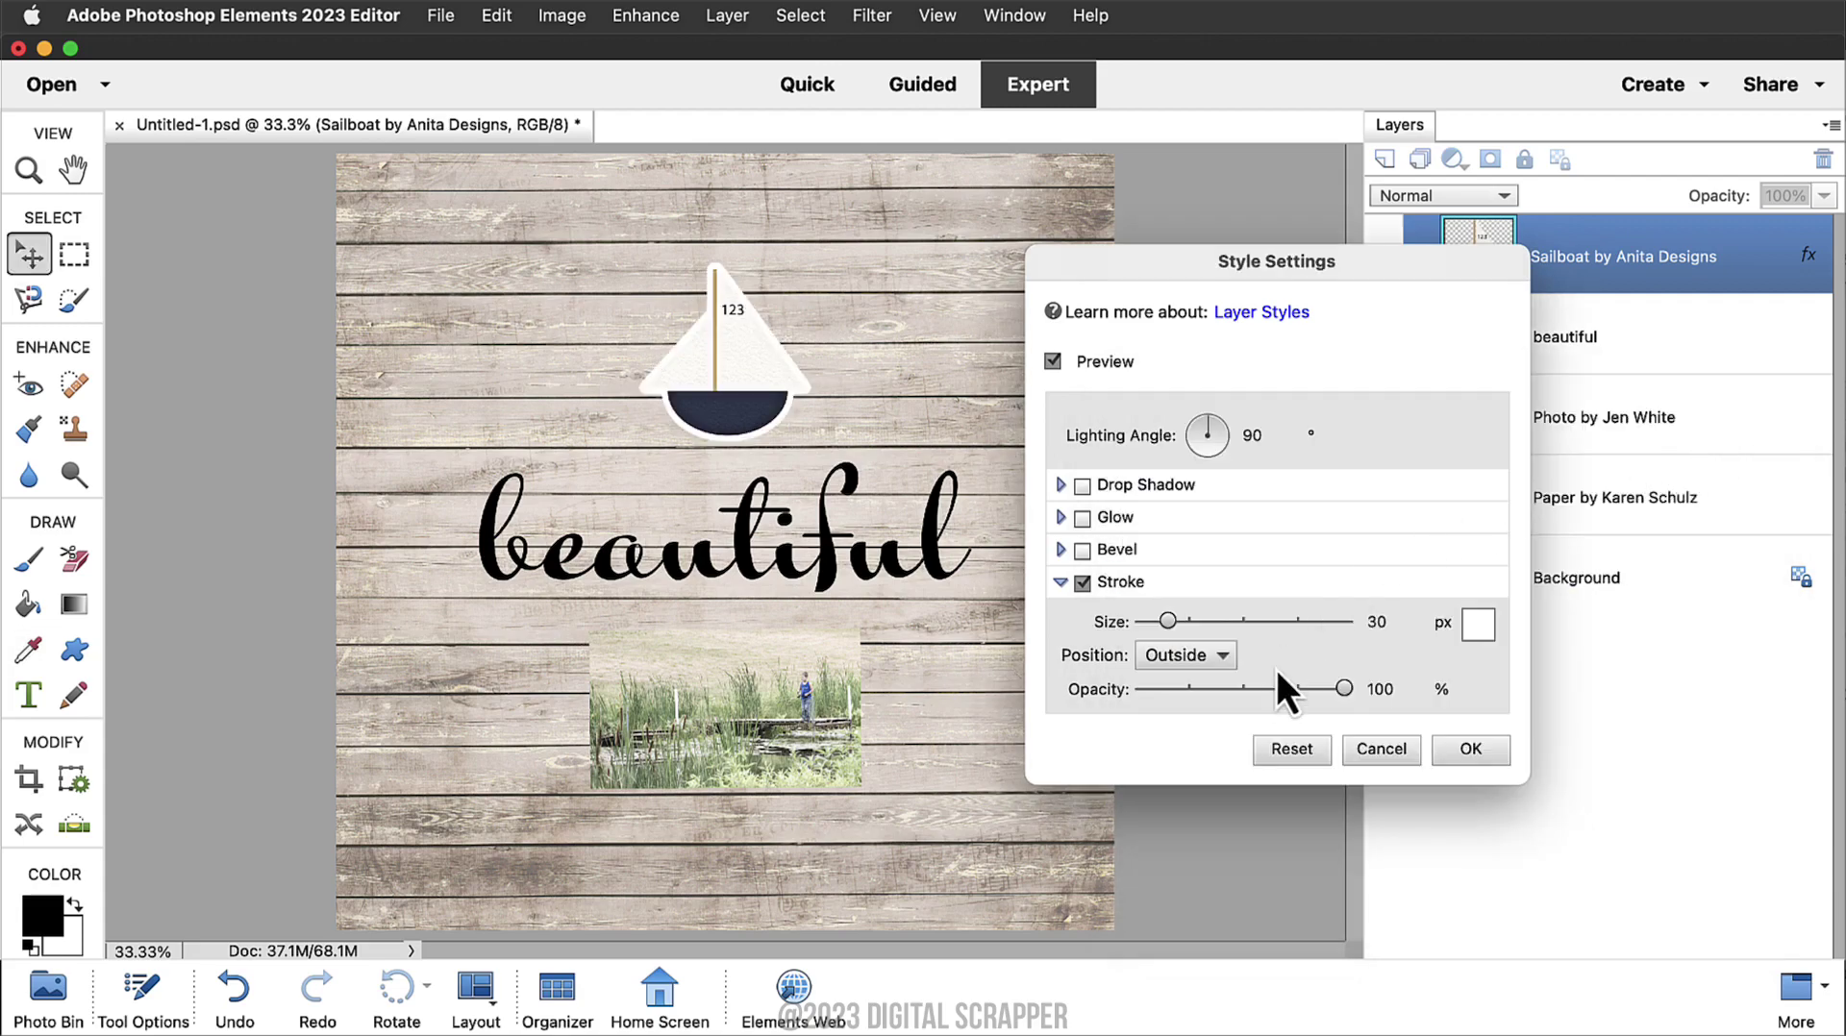
{"action": "left_click", "coordinate": [1225, 657]}
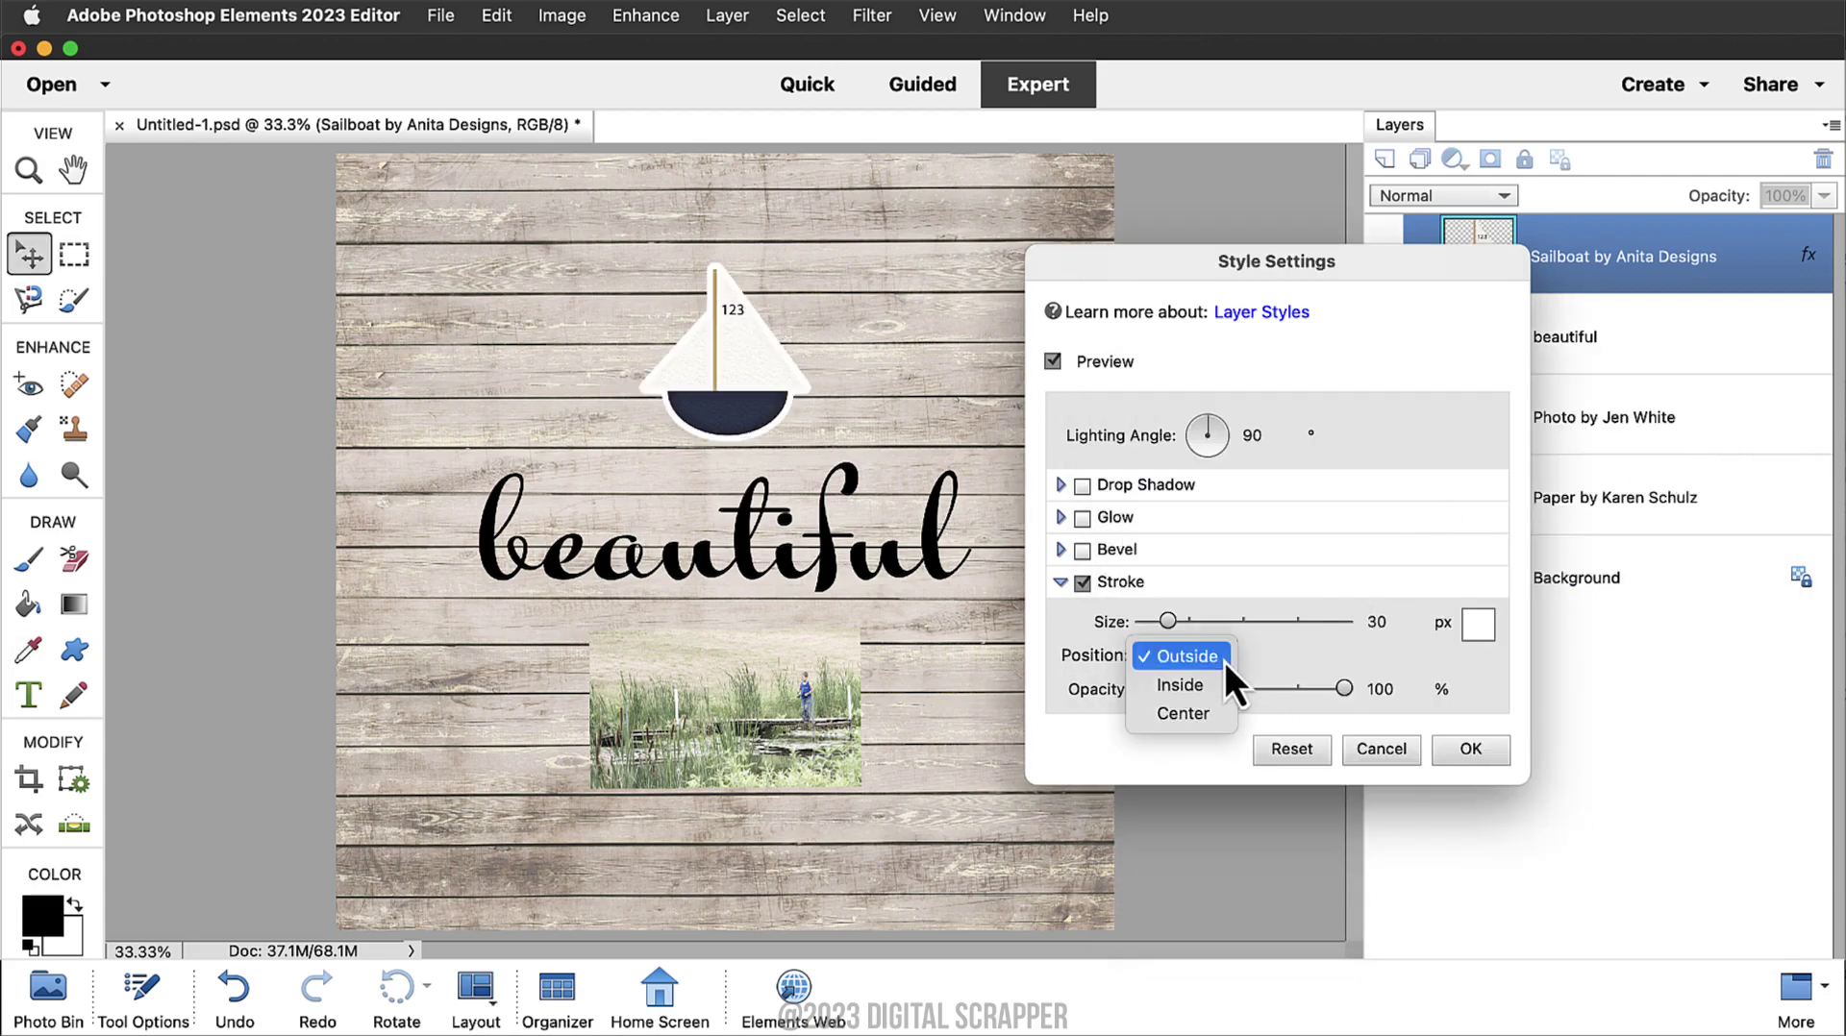
{"action": "left_click", "coordinate": [1224, 660]}
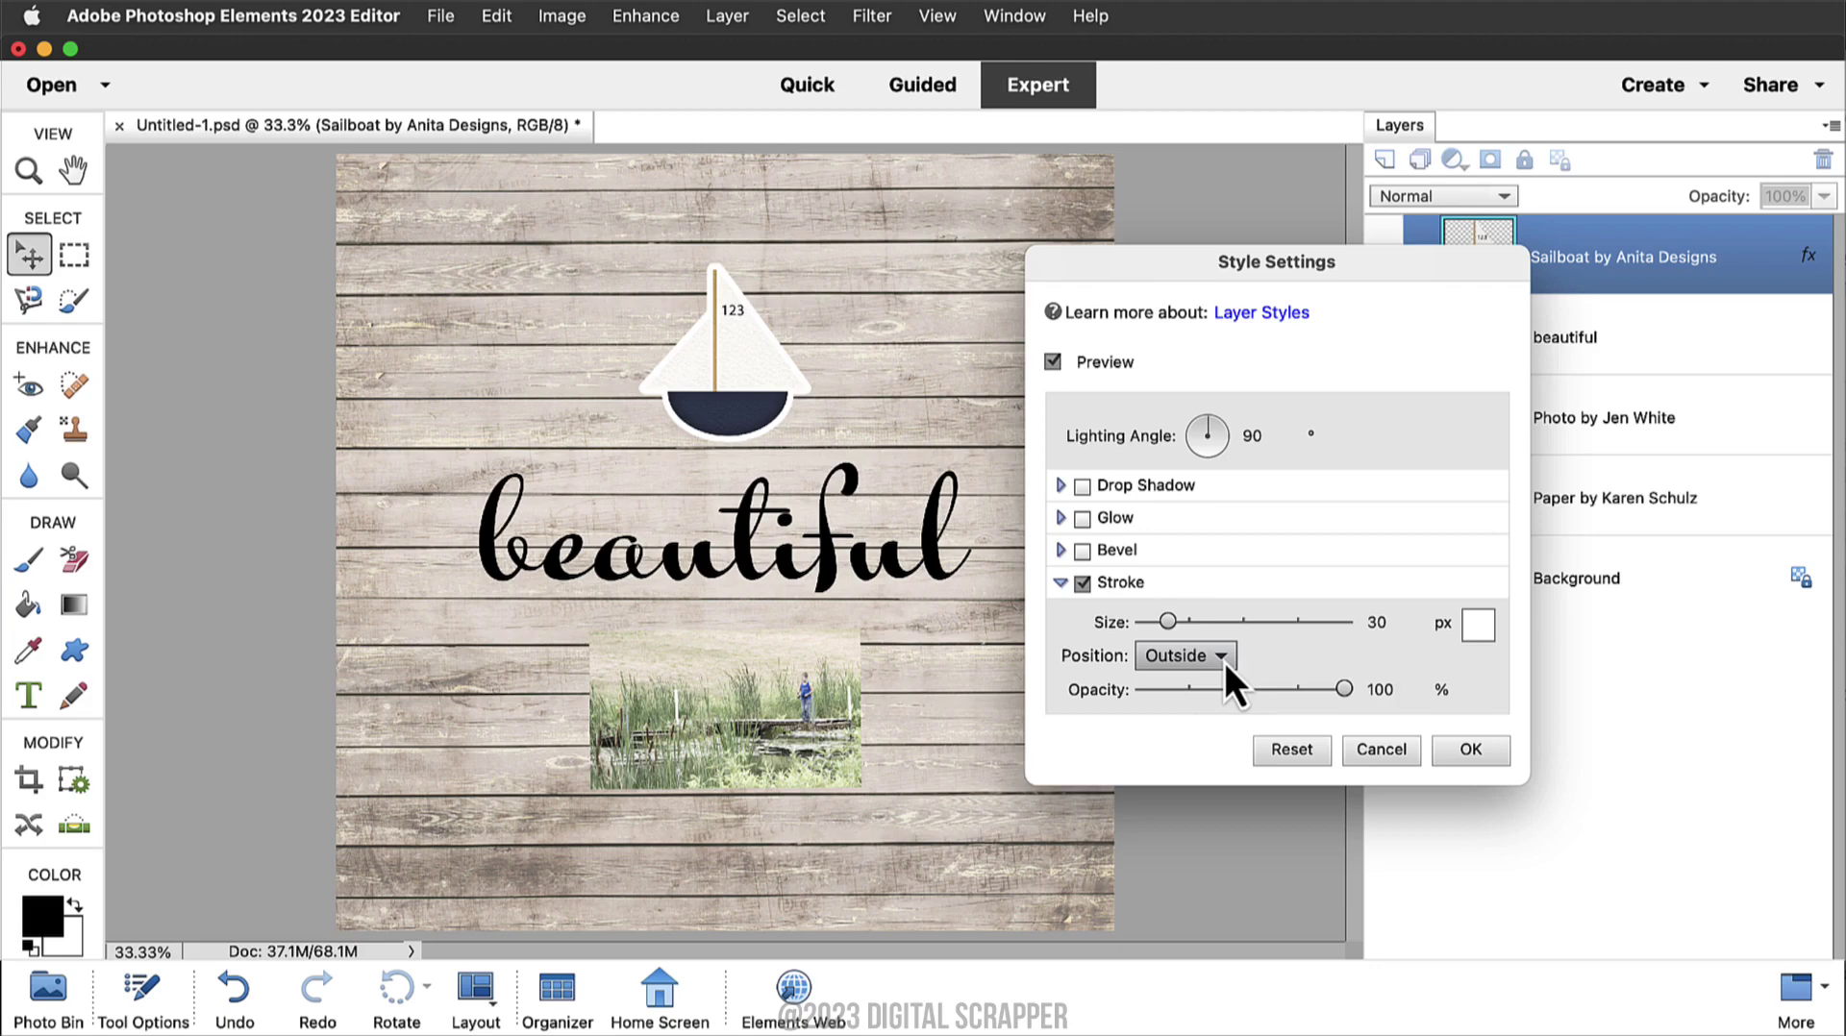
Try the Inside position for the sailboat's stroke
{"action": "key", "text": "super+equal"}
{"action": "key", "text": "super+equal"}
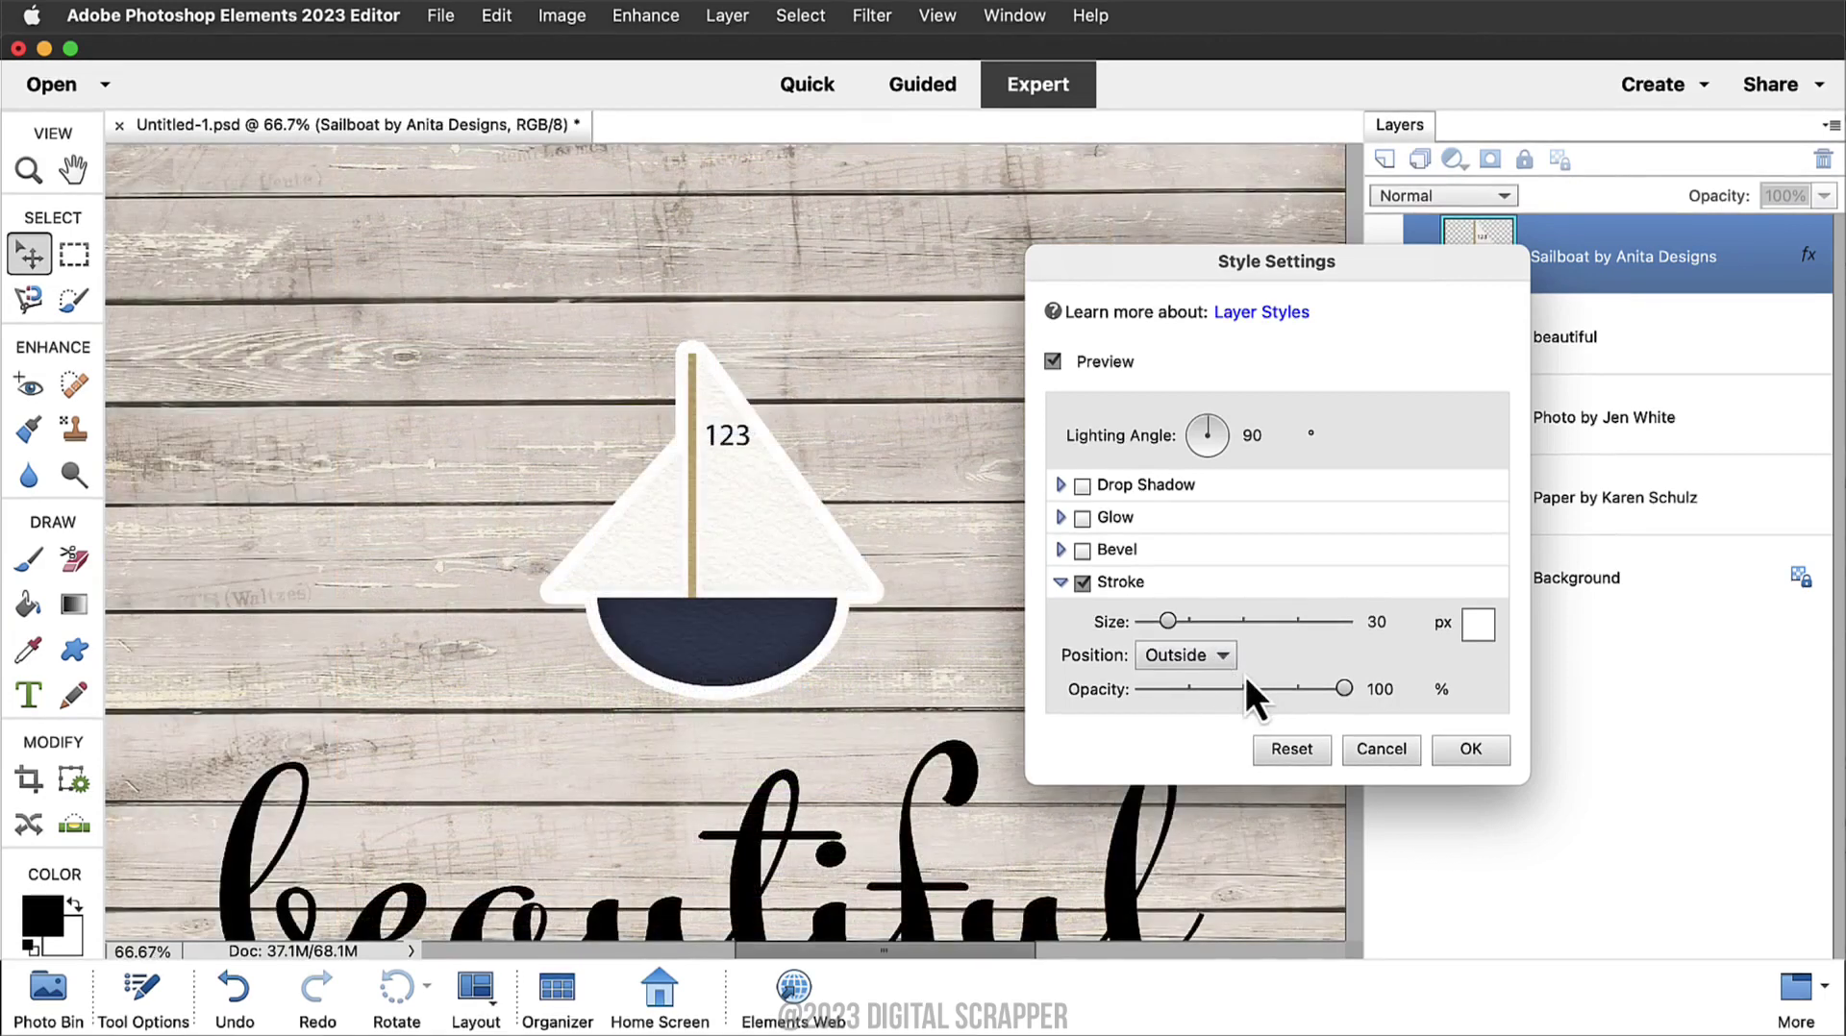
{"action": "left_click", "coordinate": [1169, 661]}
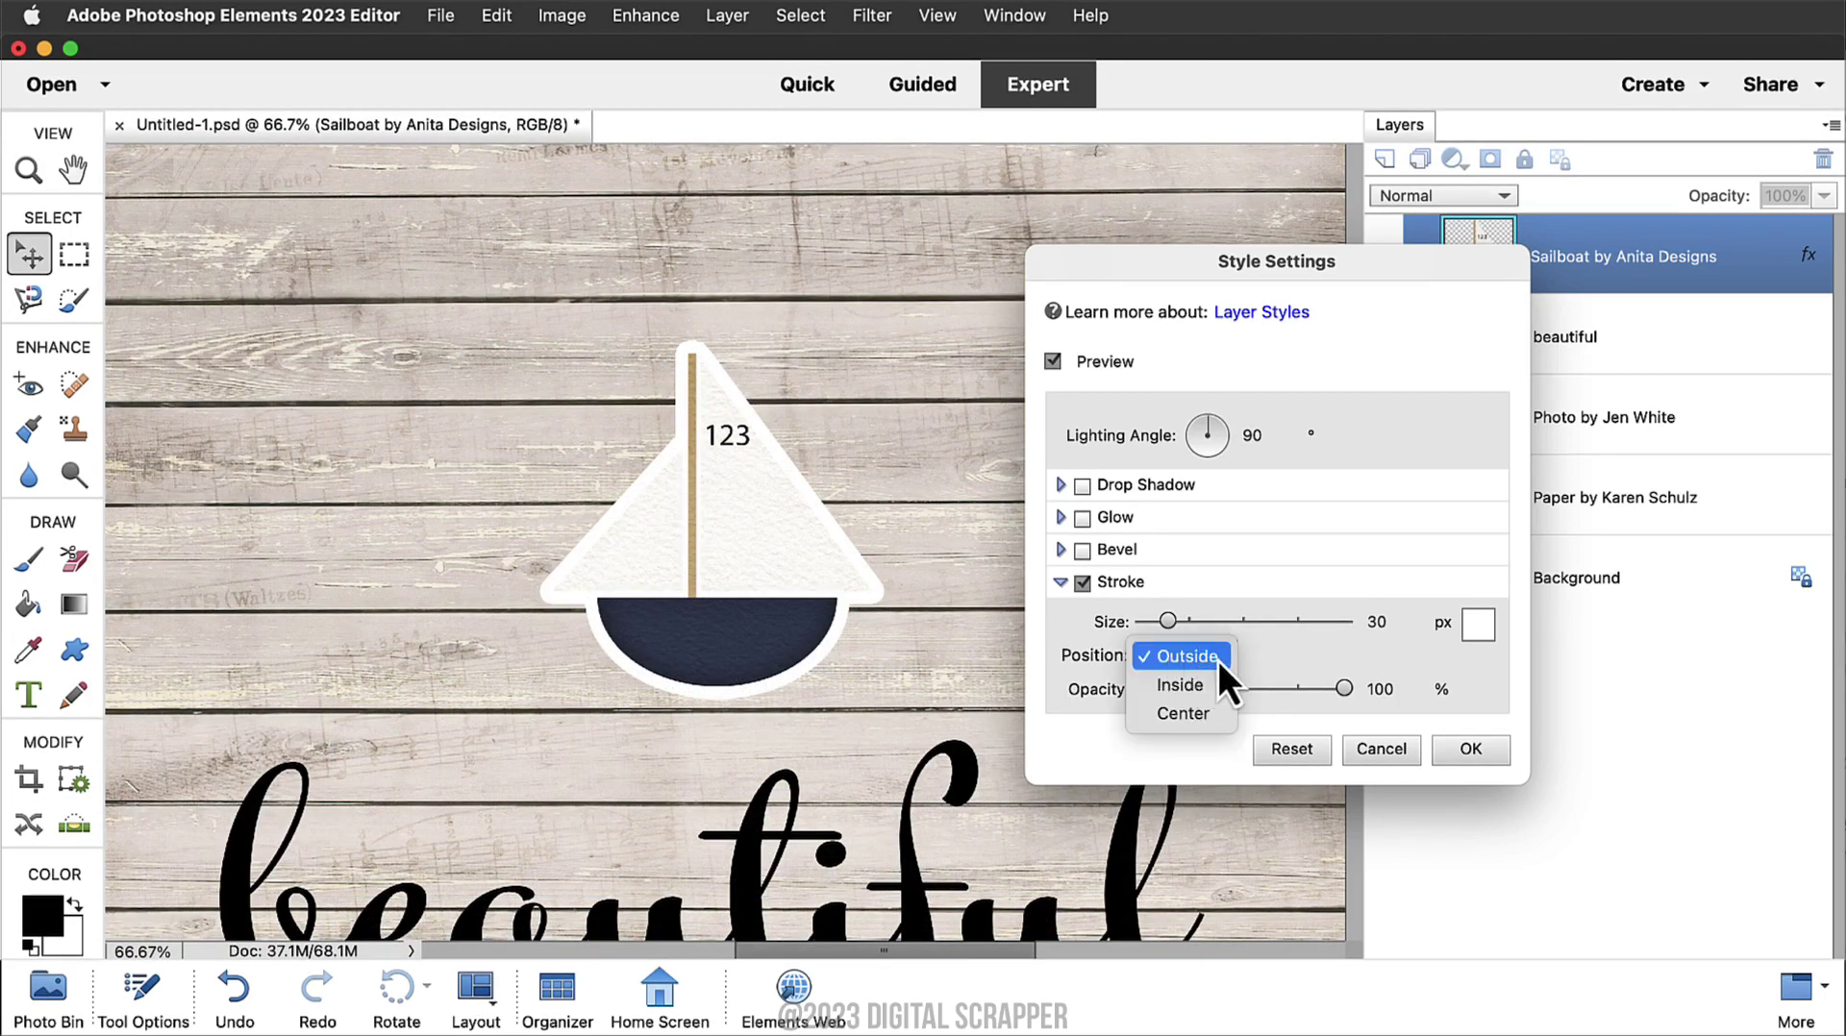
{"action": "left_click", "coordinate": [1213, 692]}
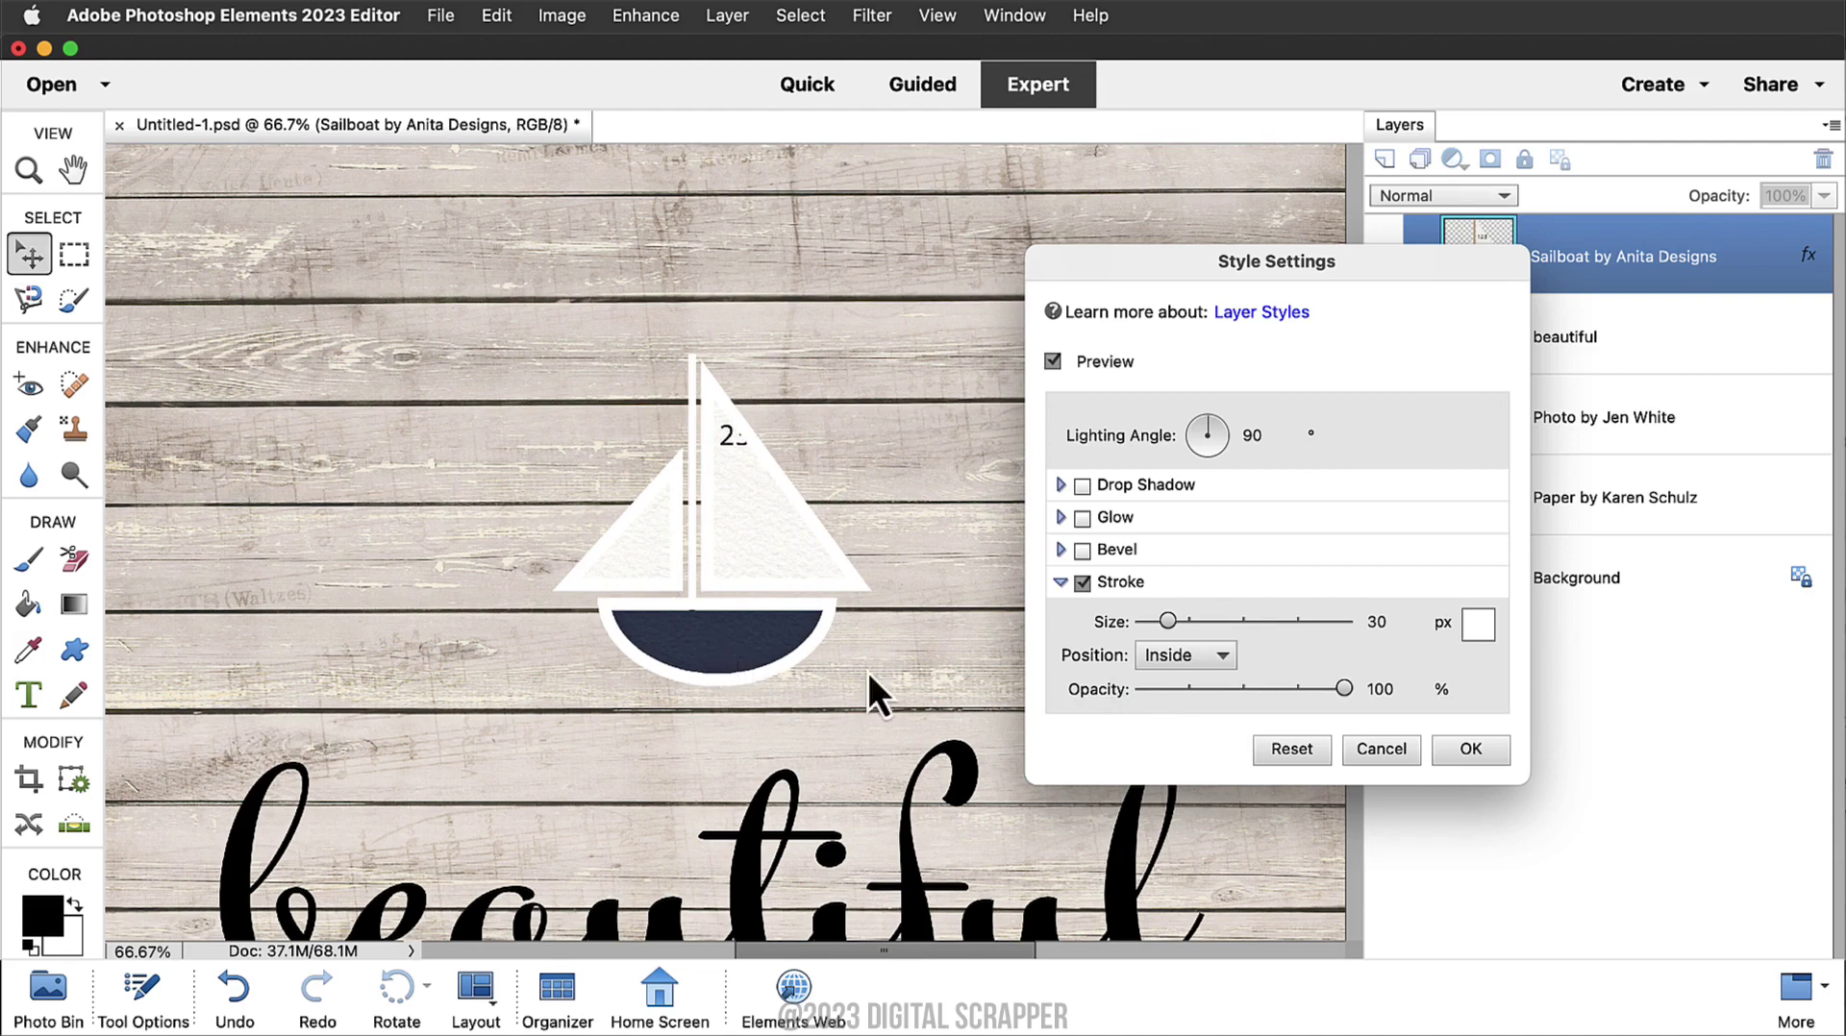
Set the sailboat's stroke position back to Outside and apply the layer style
{"action": "left_click", "coordinate": [1192, 660]}
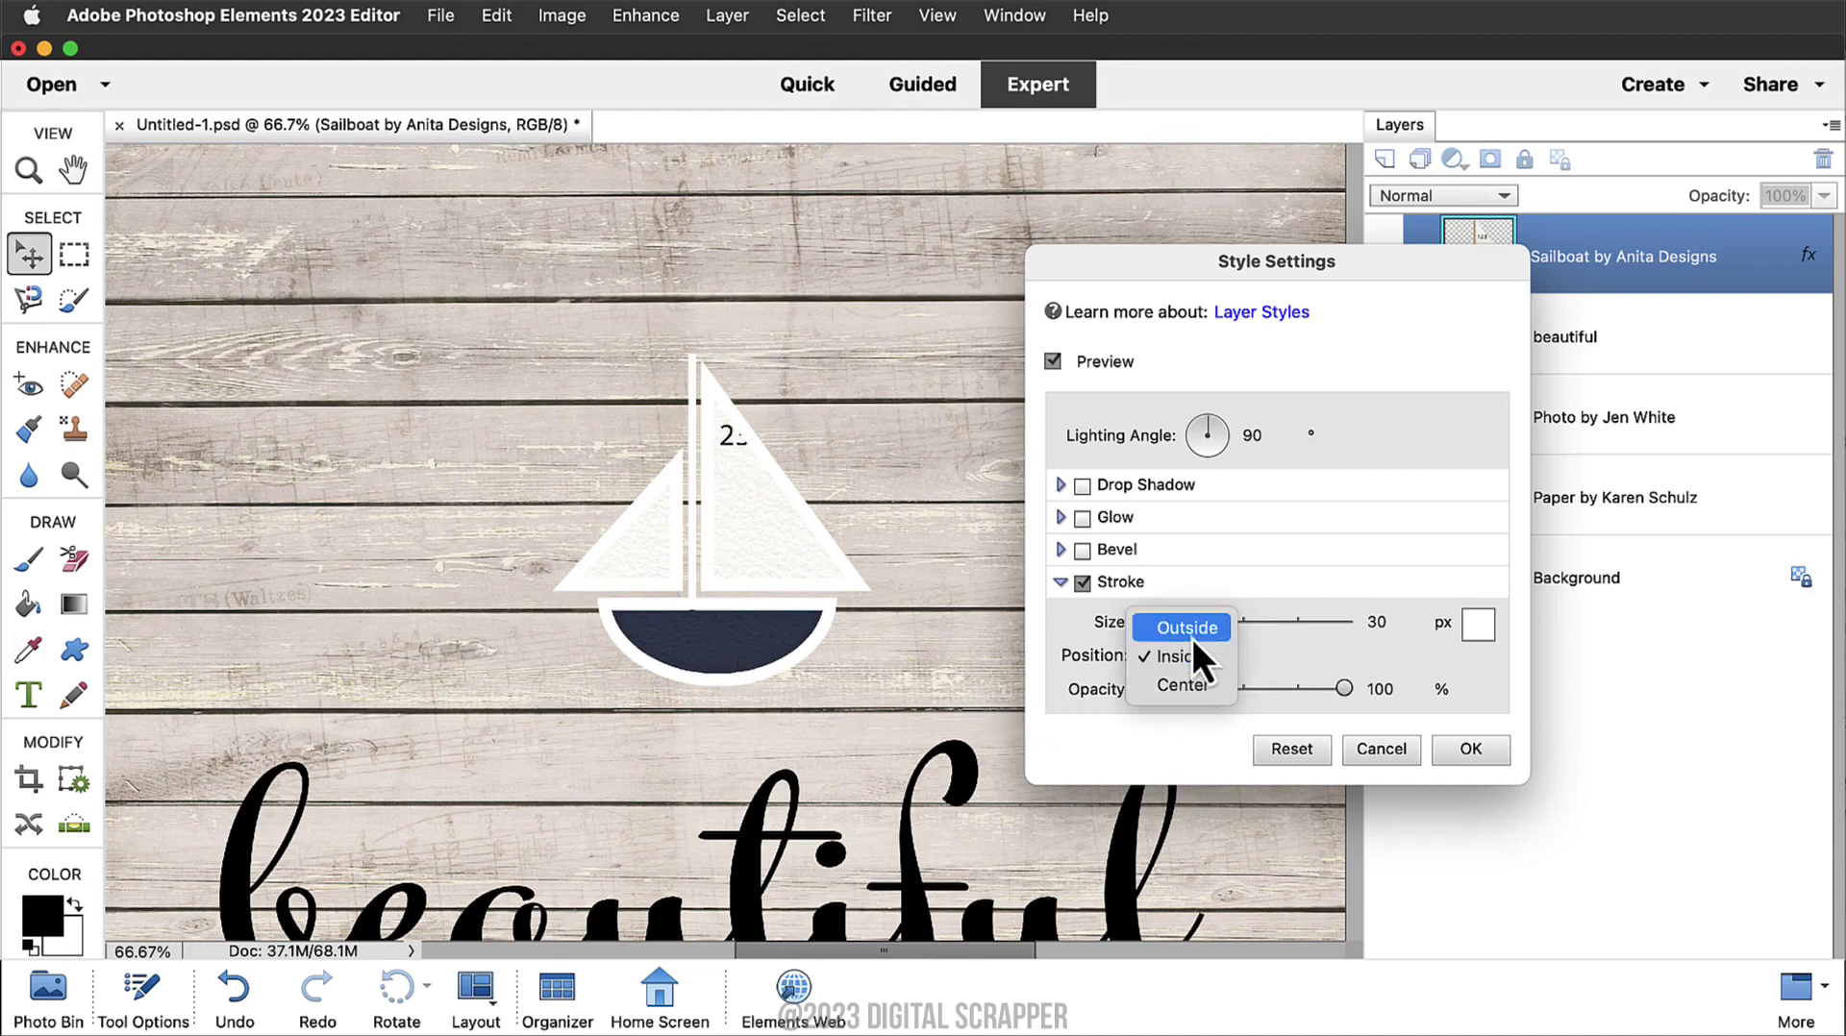
{"action": "left_click", "coordinate": [1192, 633]}
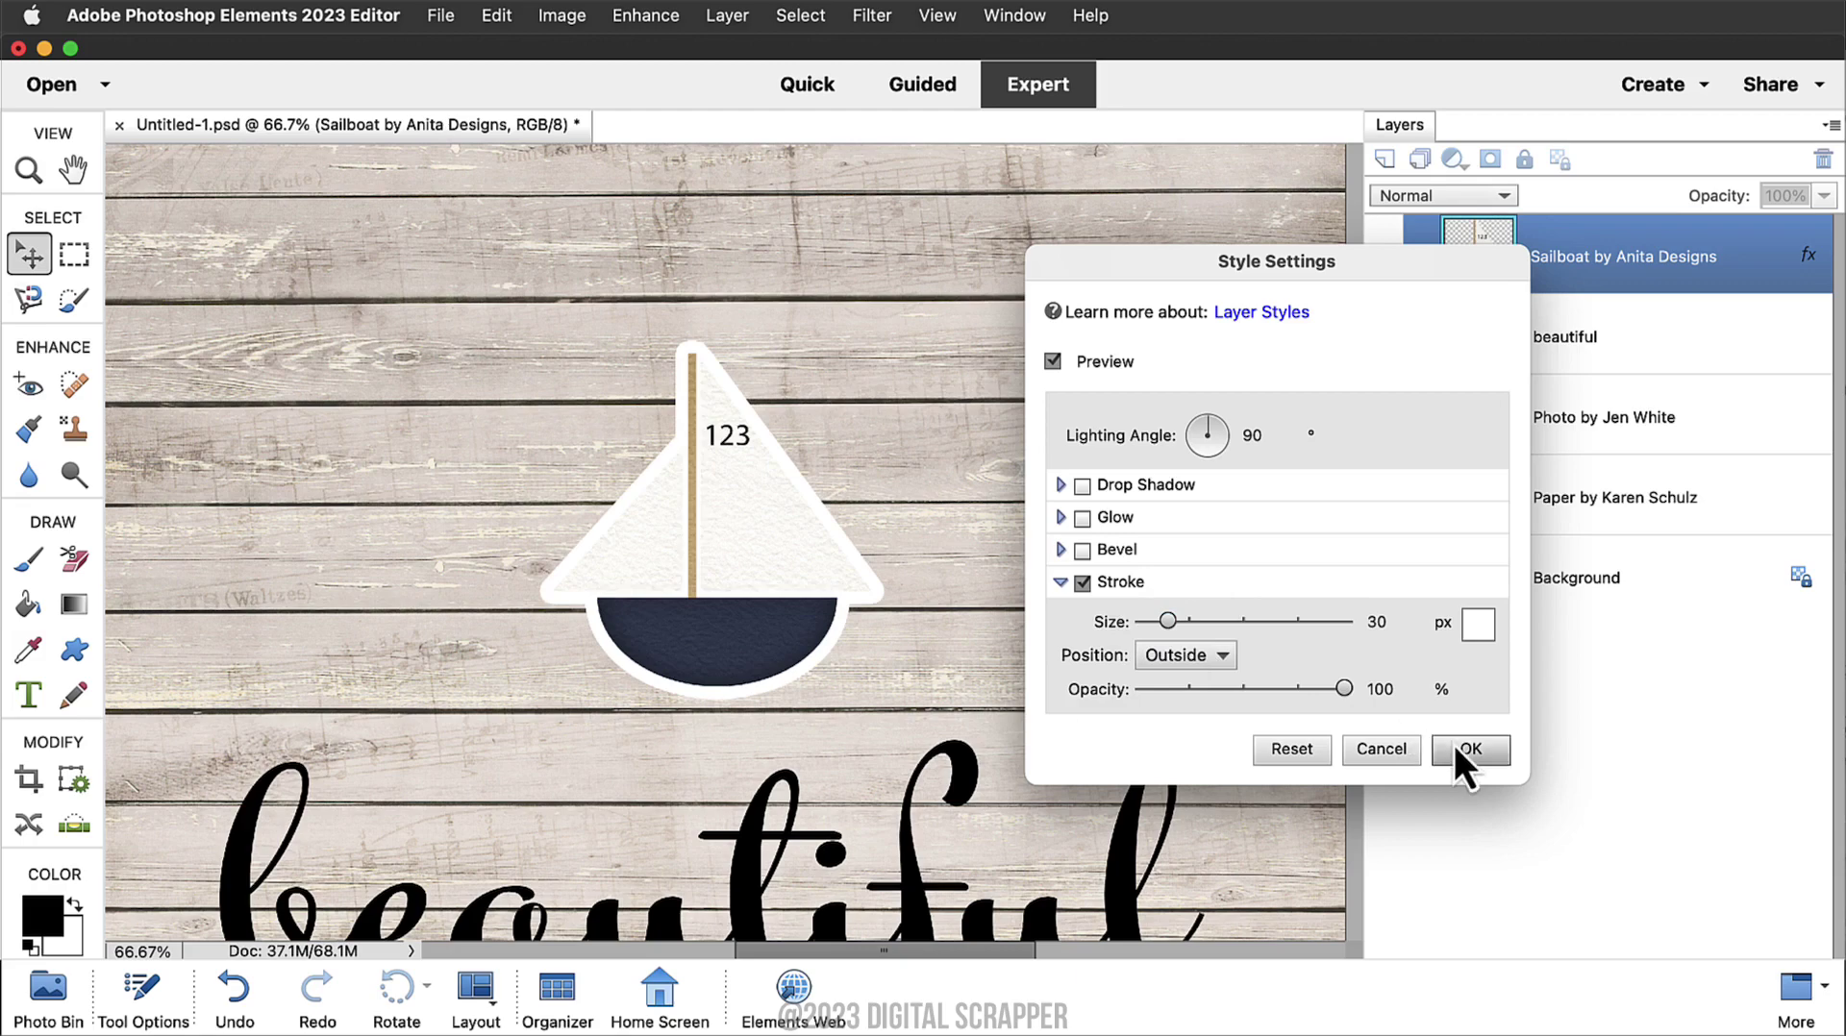
{"action": "left_click", "coordinate": [1461, 754]}
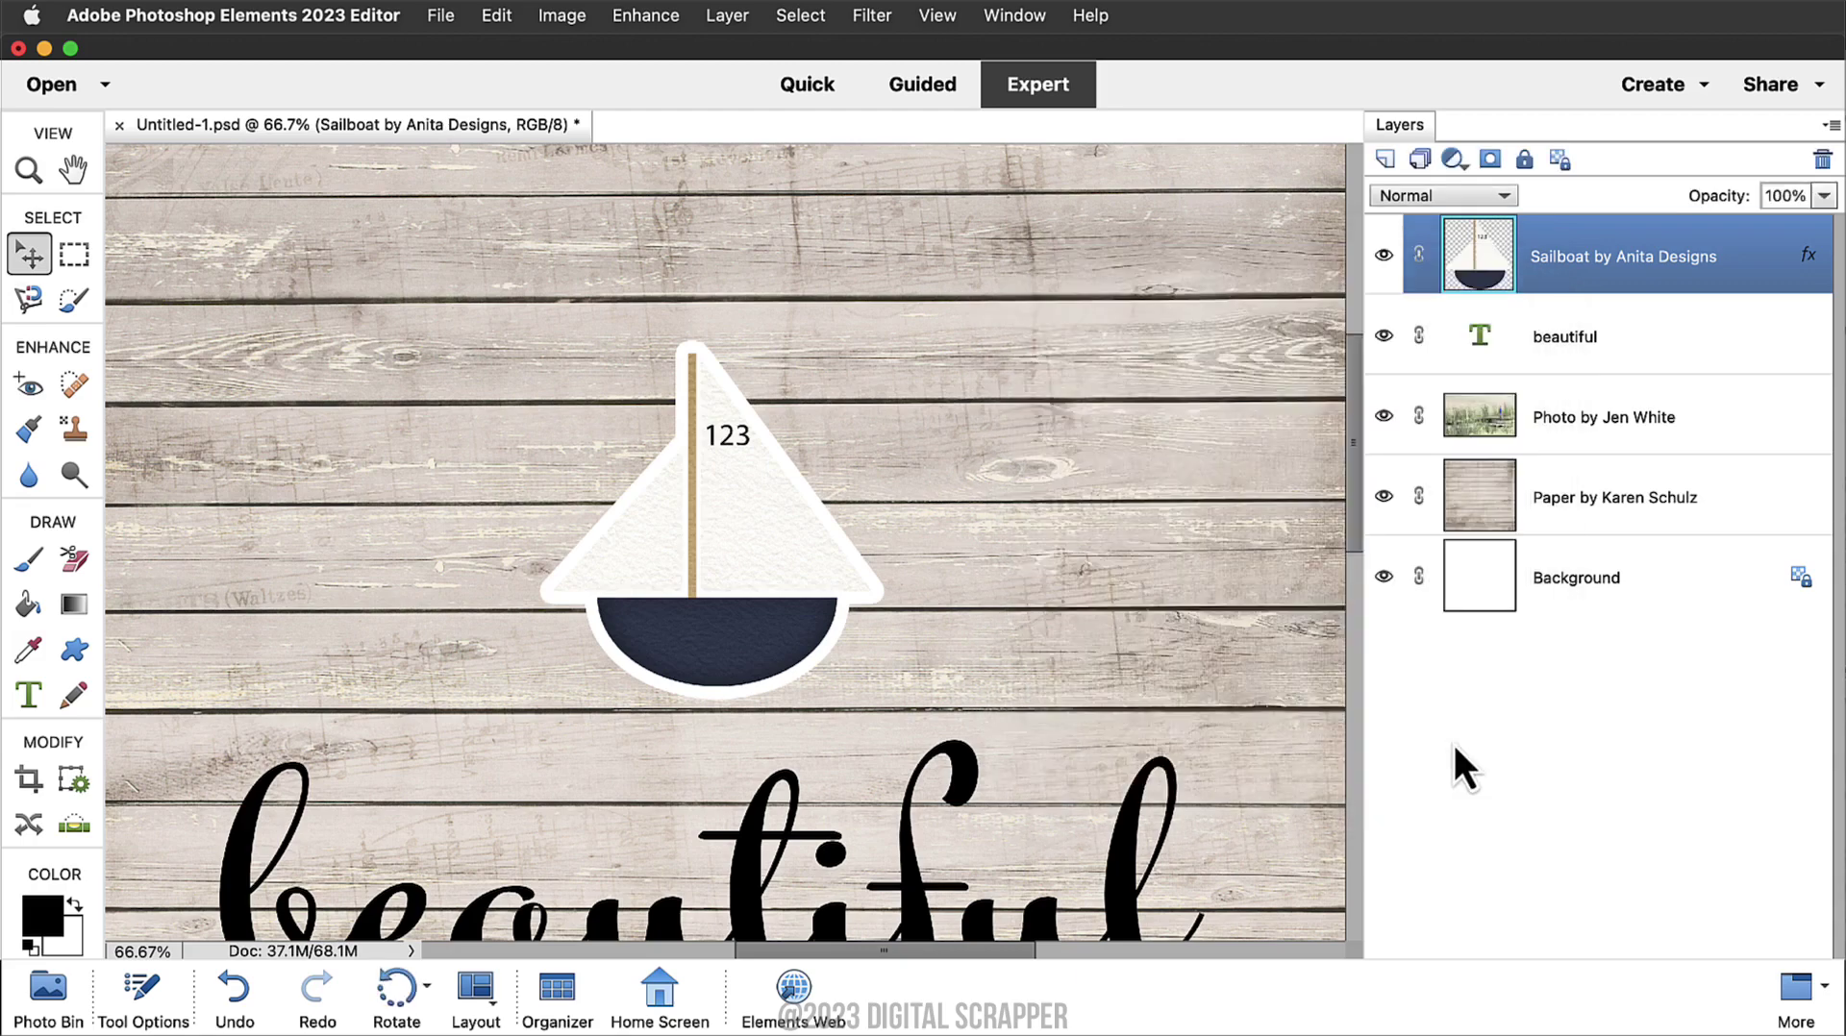
Reopen the sailboat's layer style, set the lighting angle to 120° and enable a drop shadow
{"action": "double_click", "coordinate": [1807, 256]}
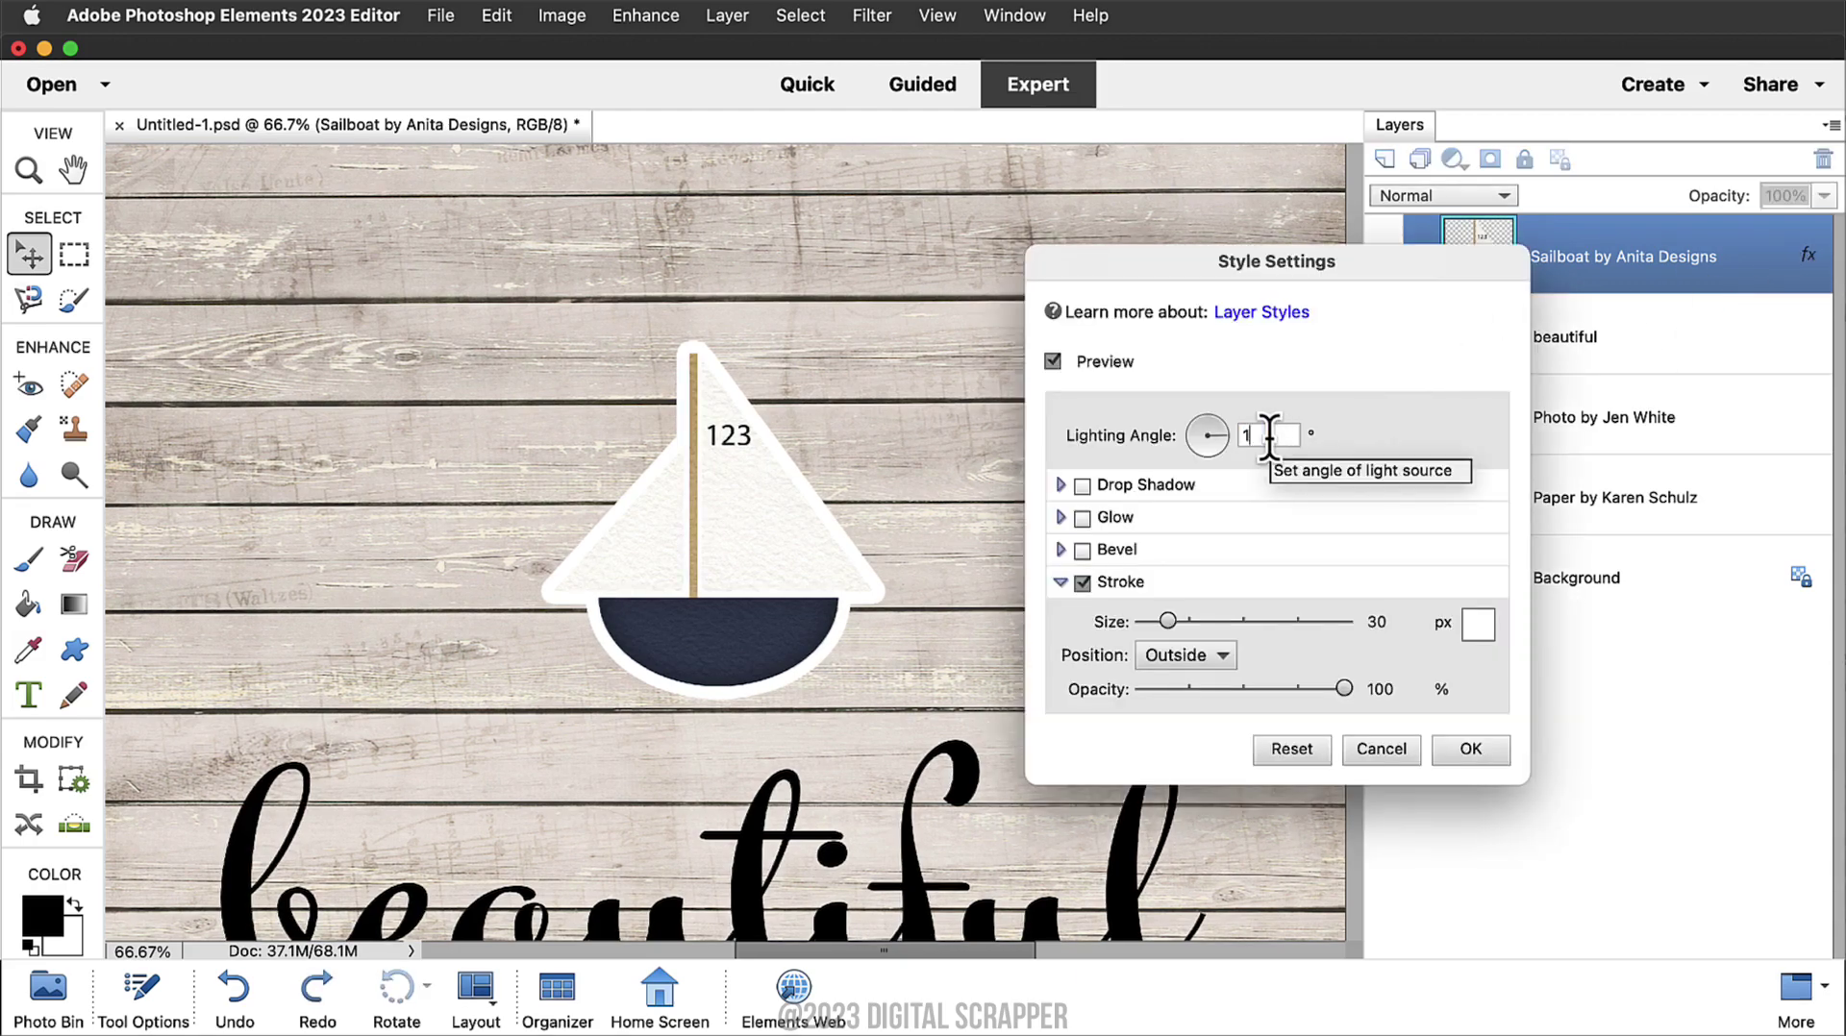
{"action": "type", "text": "120"}
{"action": "left_click", "coordinate": [1087, 487]}
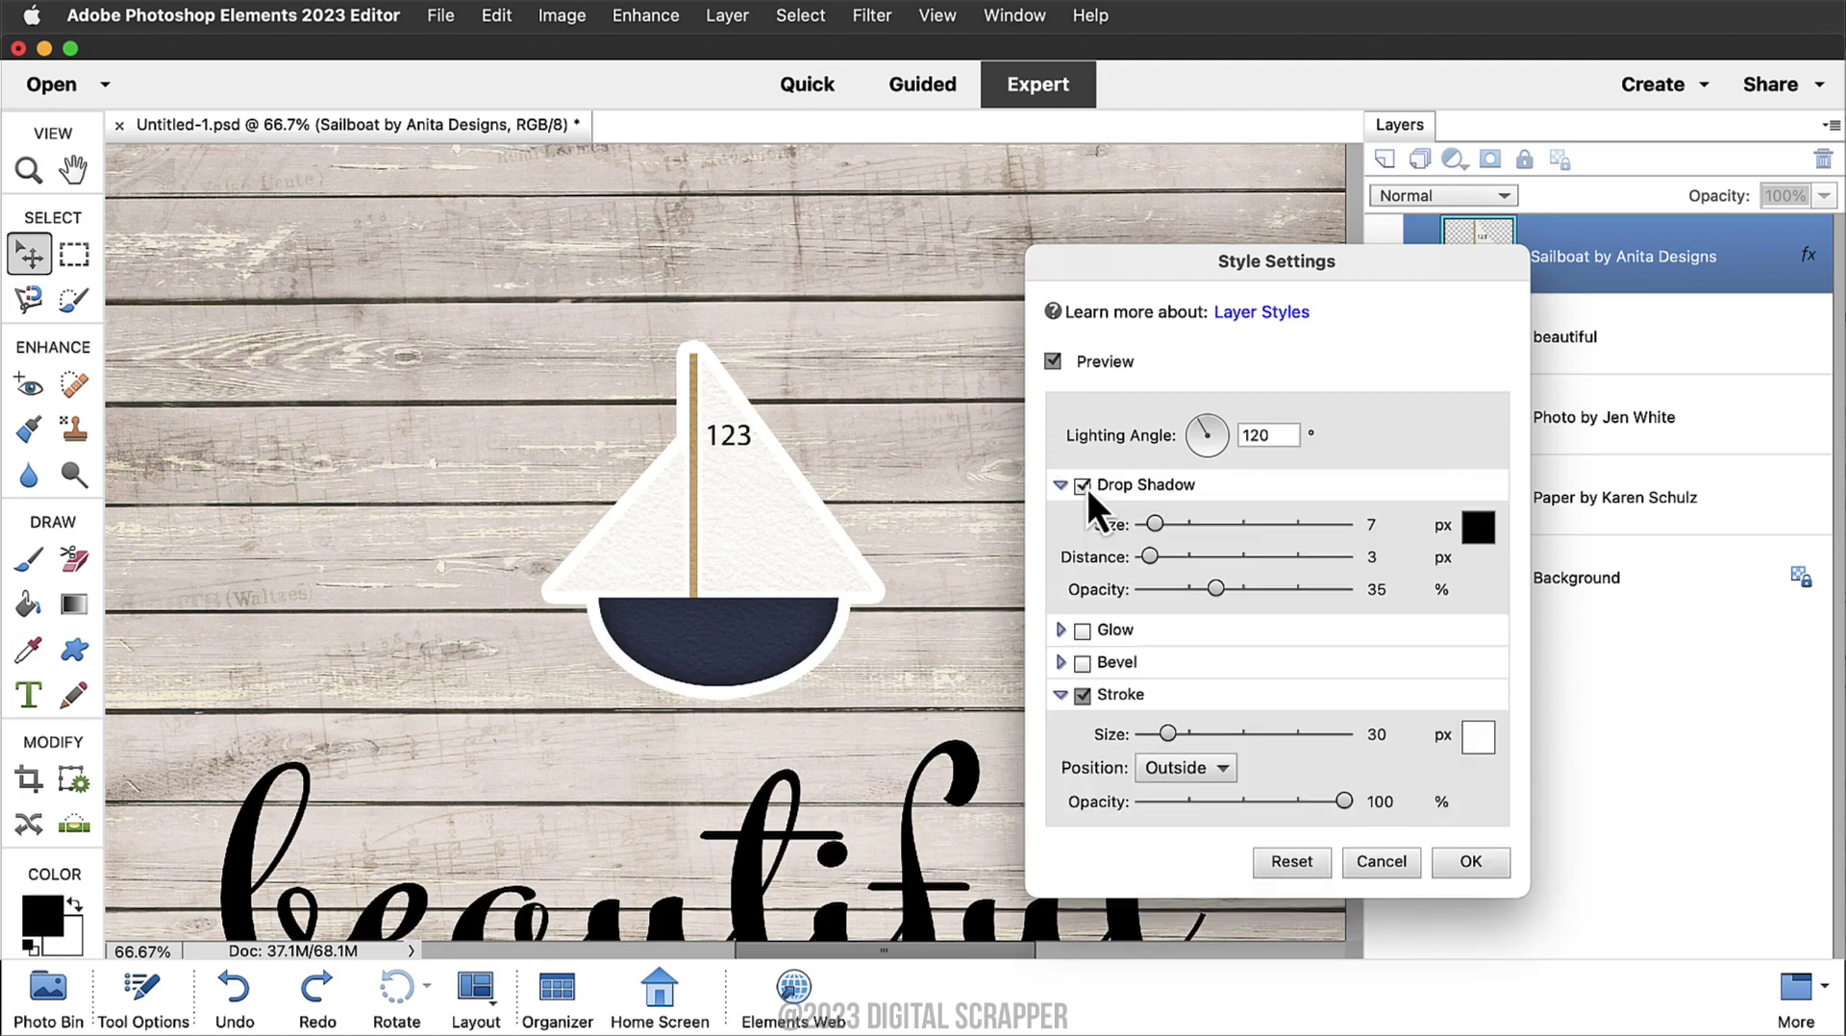
Set the sailboat's drop shadow to size 14 px, distance 14 px and opacity 40%, and close the style settings
{"action": "left_click", "coordinate": [1365, 526]}
{"action": "type", "text": "14"}
{"action": "key", "text": "Tab"}
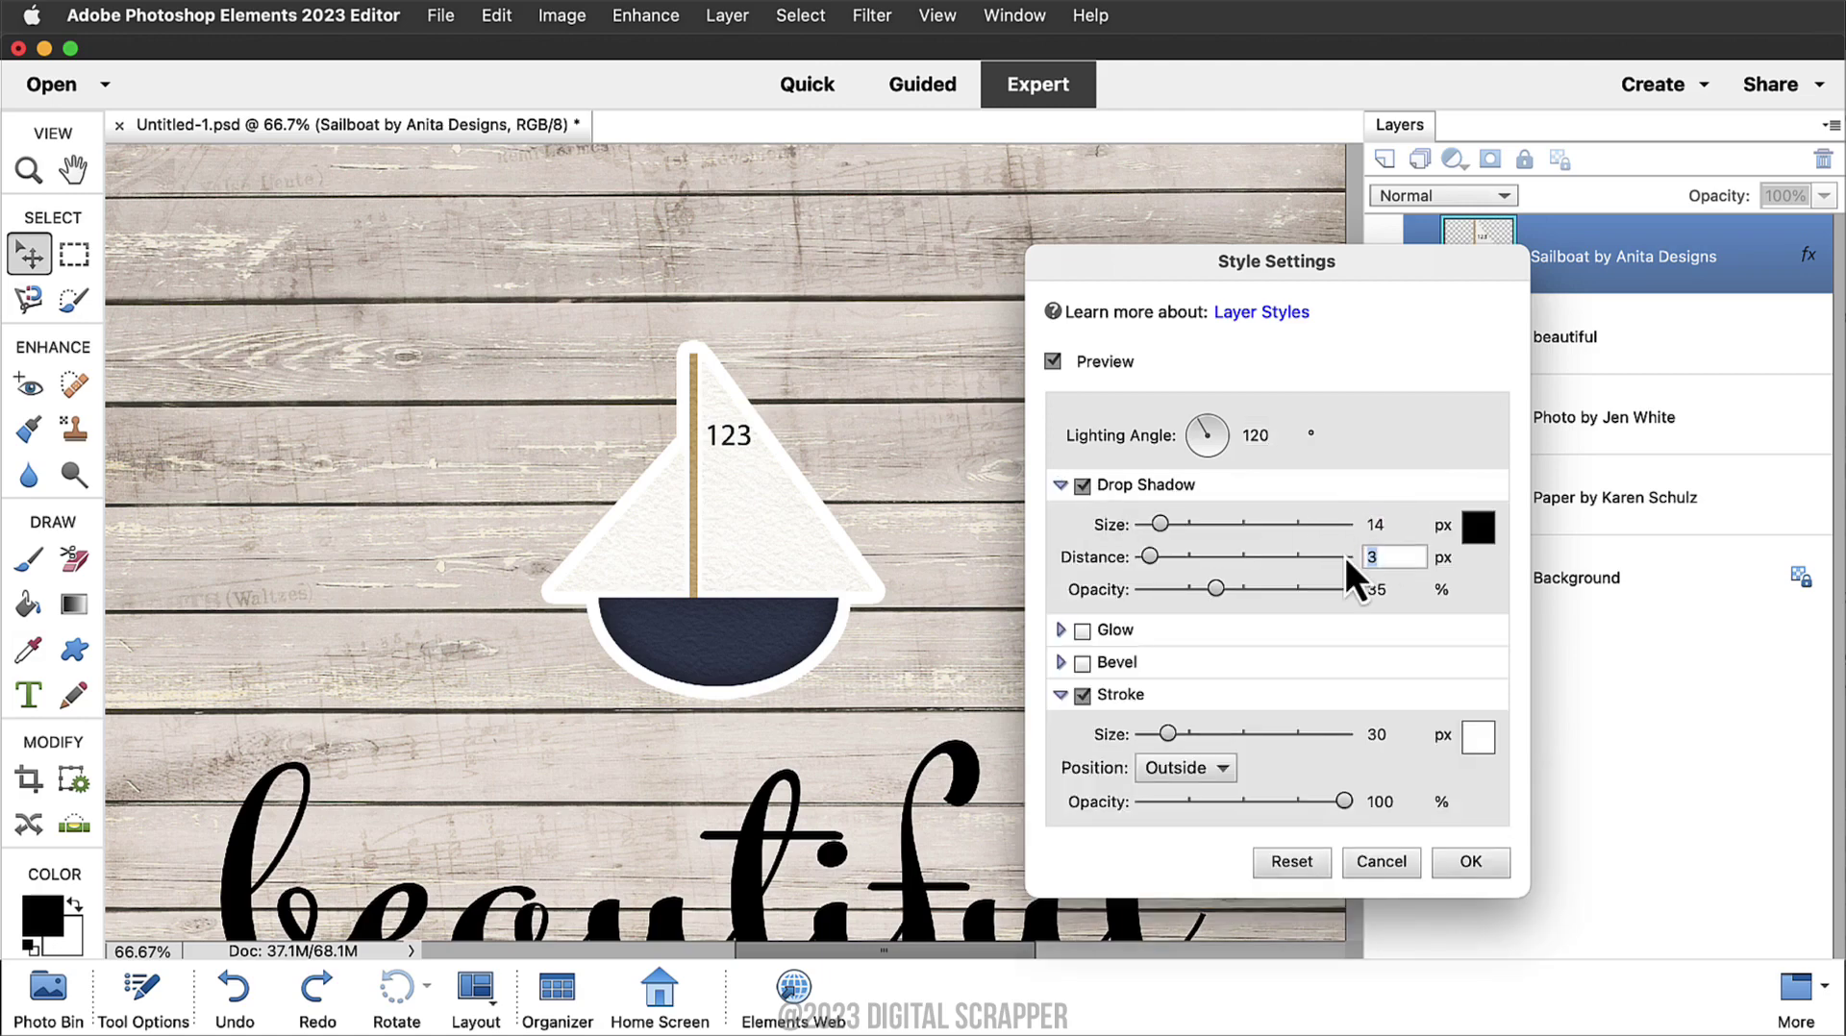
{"action": "type", "text": "14"}
{"action": "left_click", "coordinate": [1414, 586]}
{"action": "type", "text": "40"}
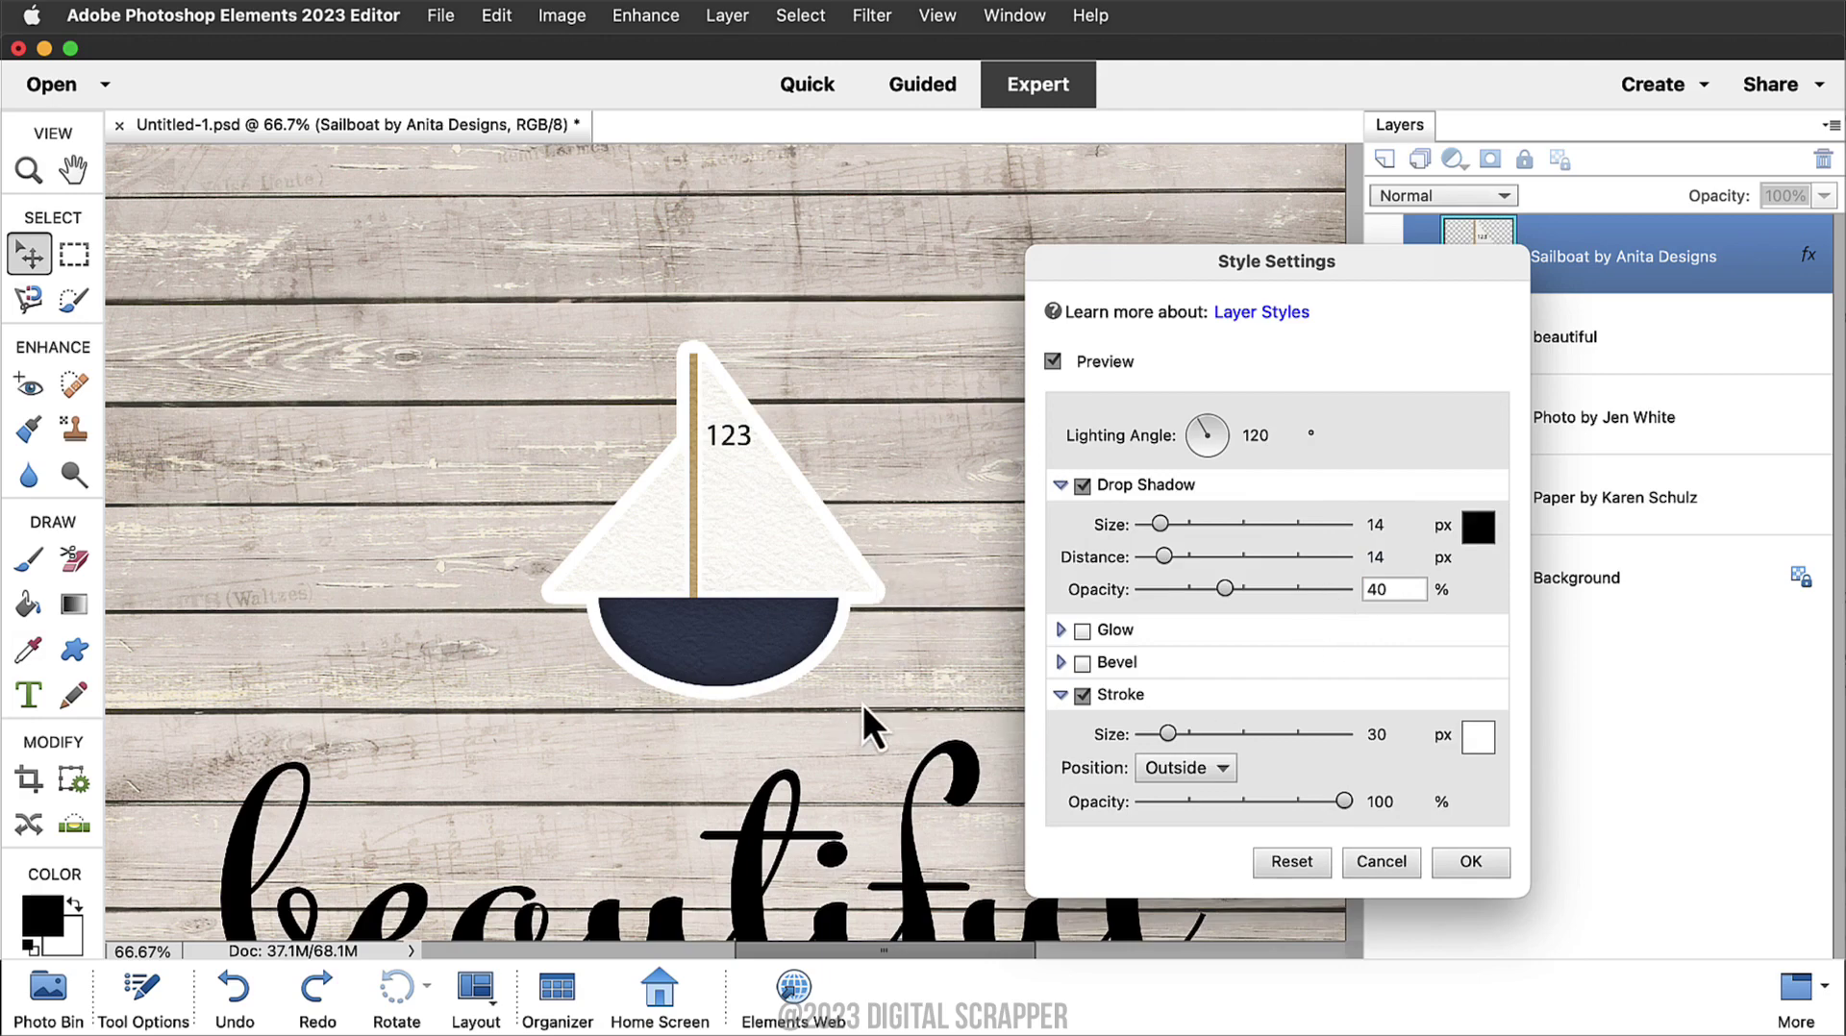
{"action": "left_click", "coordinate": [1388, 868]}
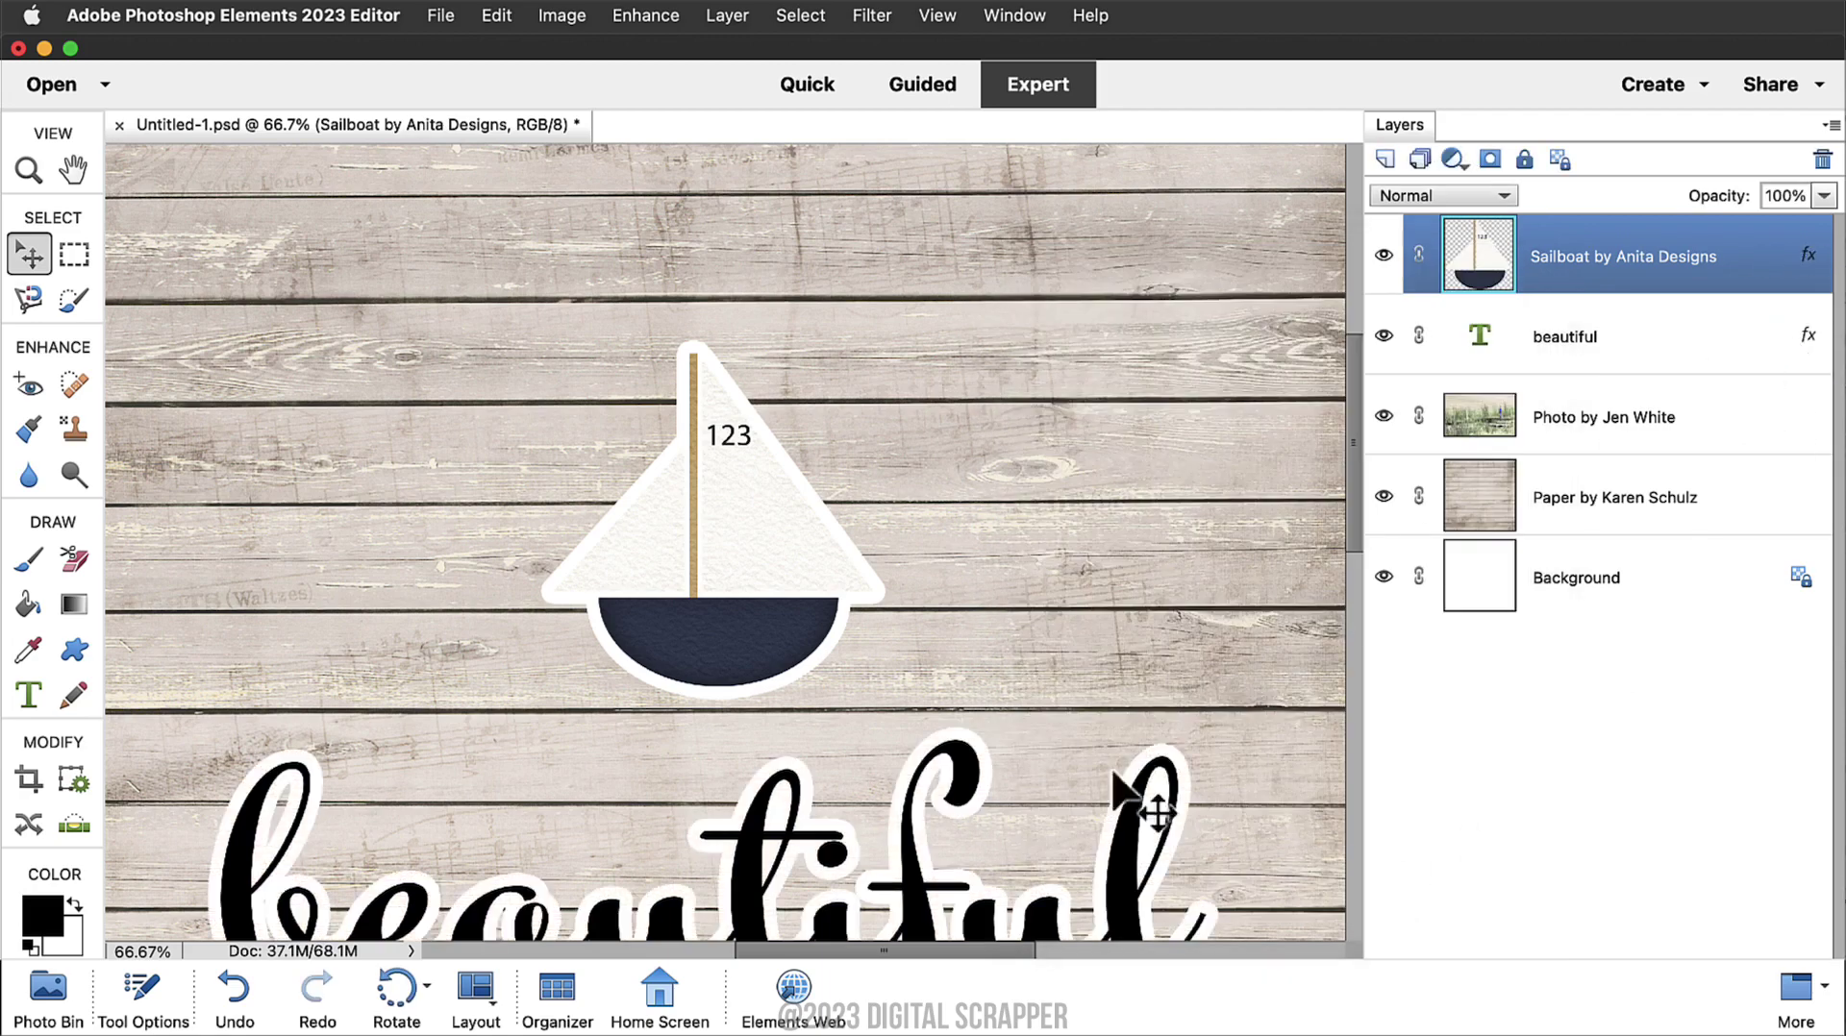
Add a stroke layer style to the photo layer and set its size to 30 px
{"action": "left_click_drag", "start_coordinate": [1079, 798], "coordinate": [1081, 549]}
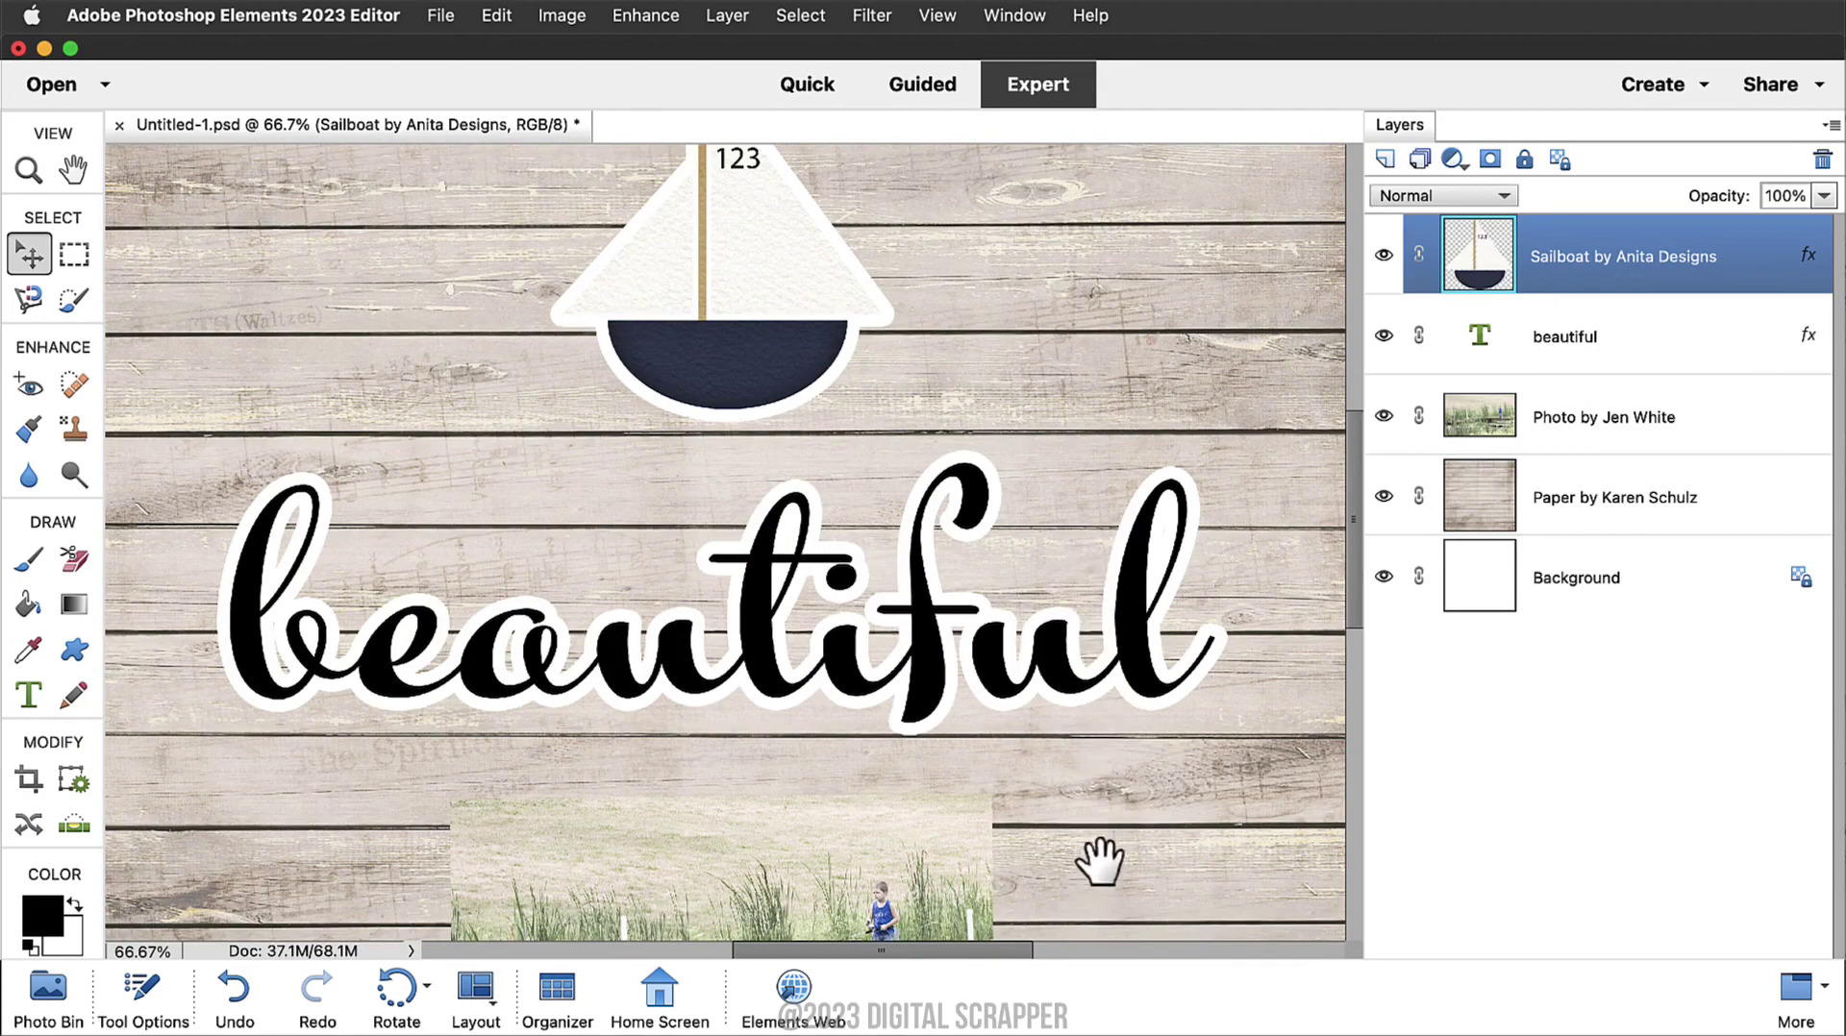
{"action": "left_click_drag", "start_coordinate": [1100, 860], "coordinate": [1093, 558]}
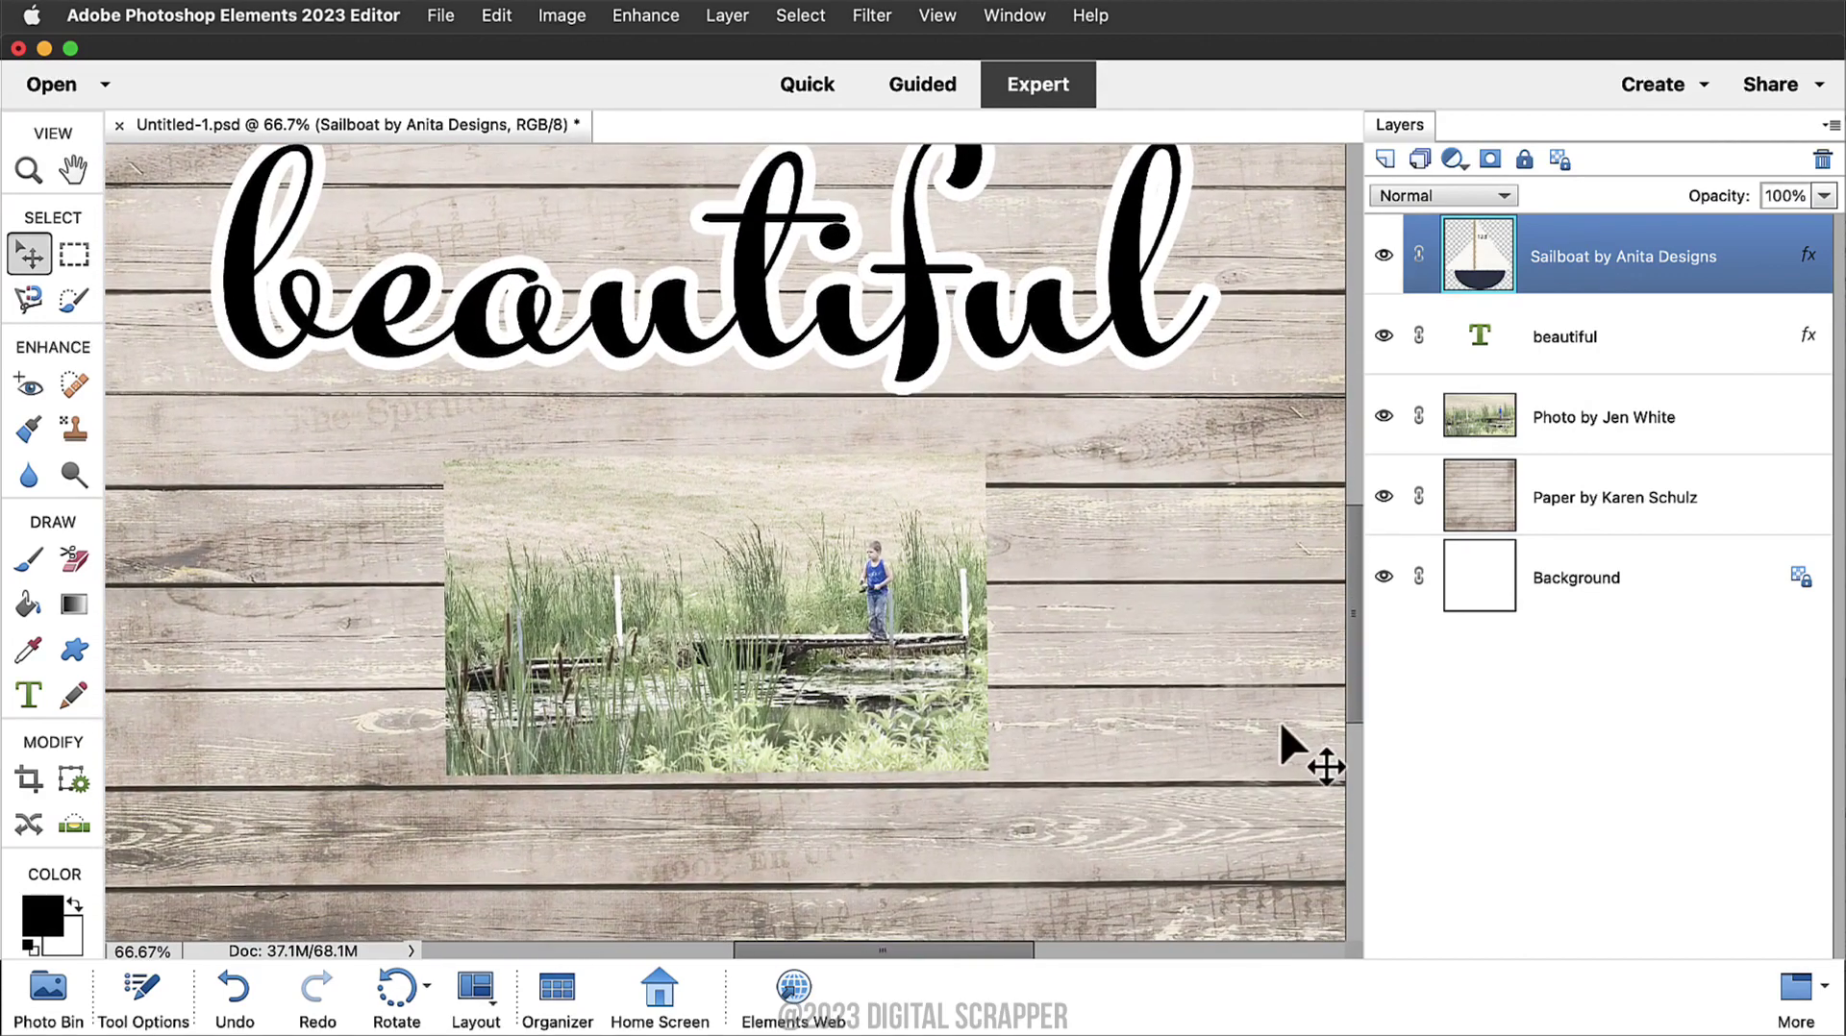
{"action": "left_click", "coordinate": [1702, 442]}
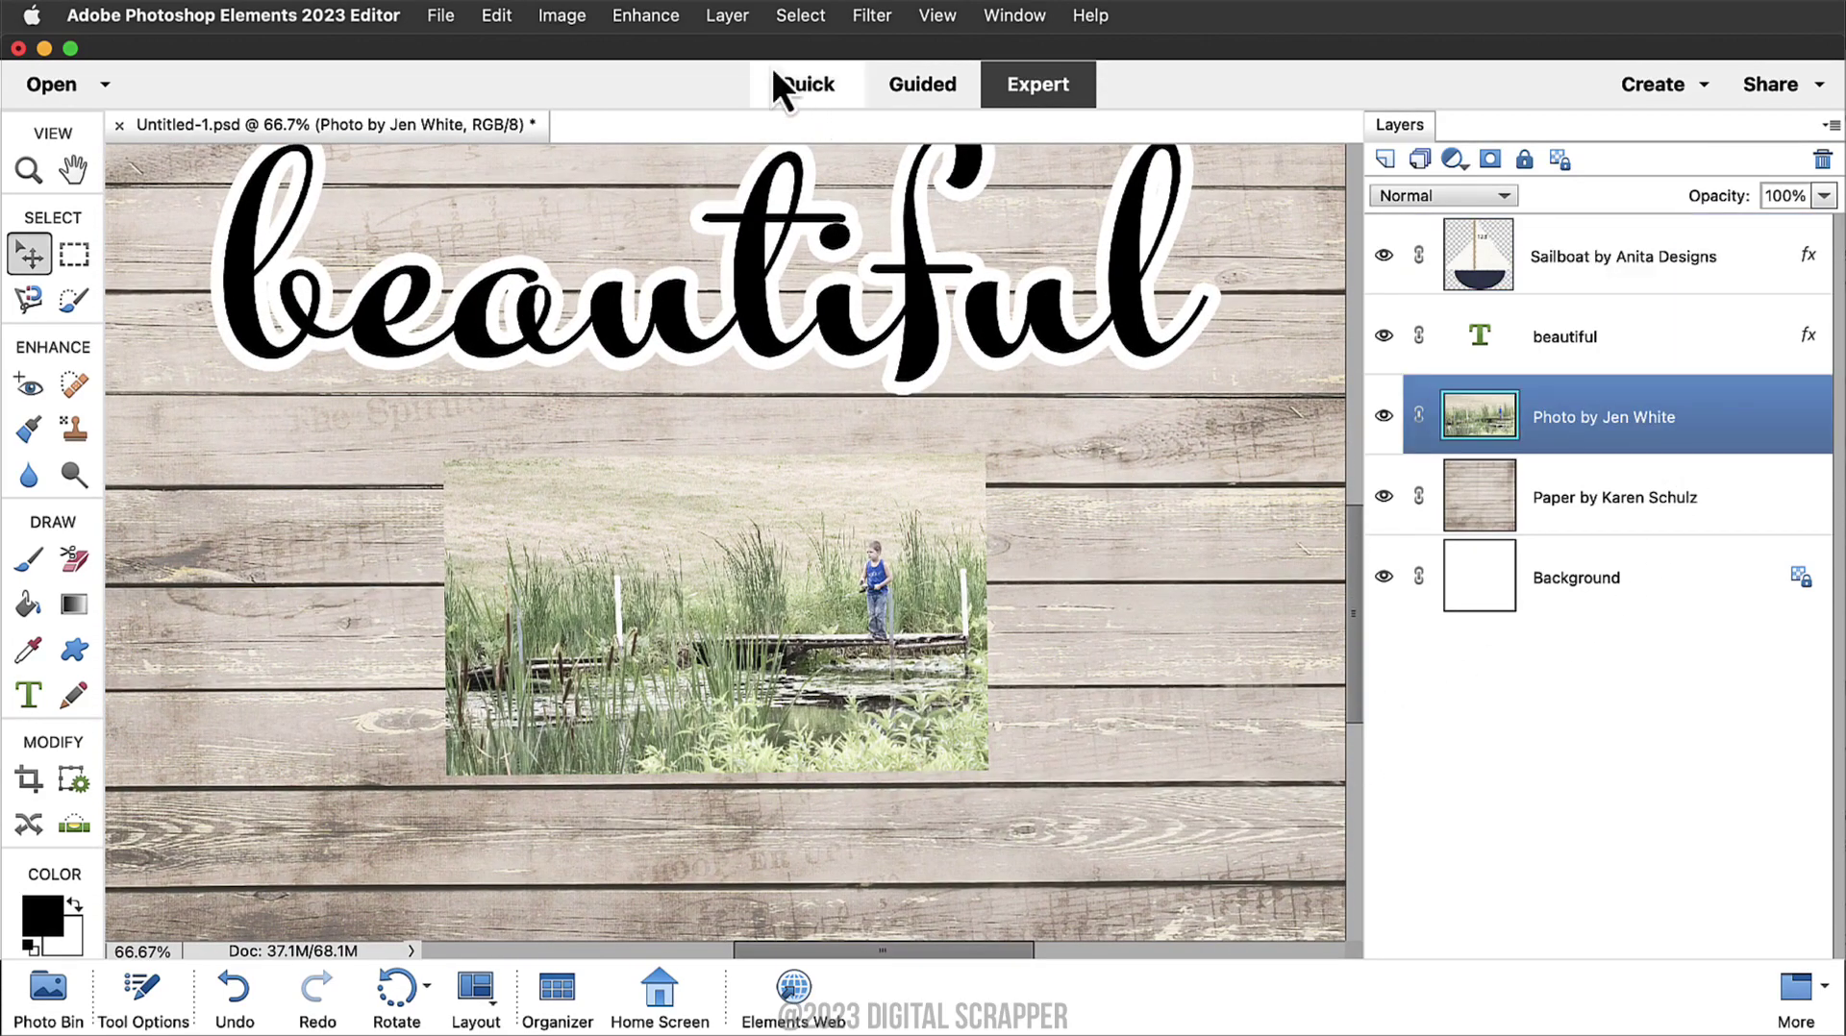
{"action": "left_click", "coordinate": [733, 18]}
{"action": "mouse_move", "coordinate": [1002, 163]}
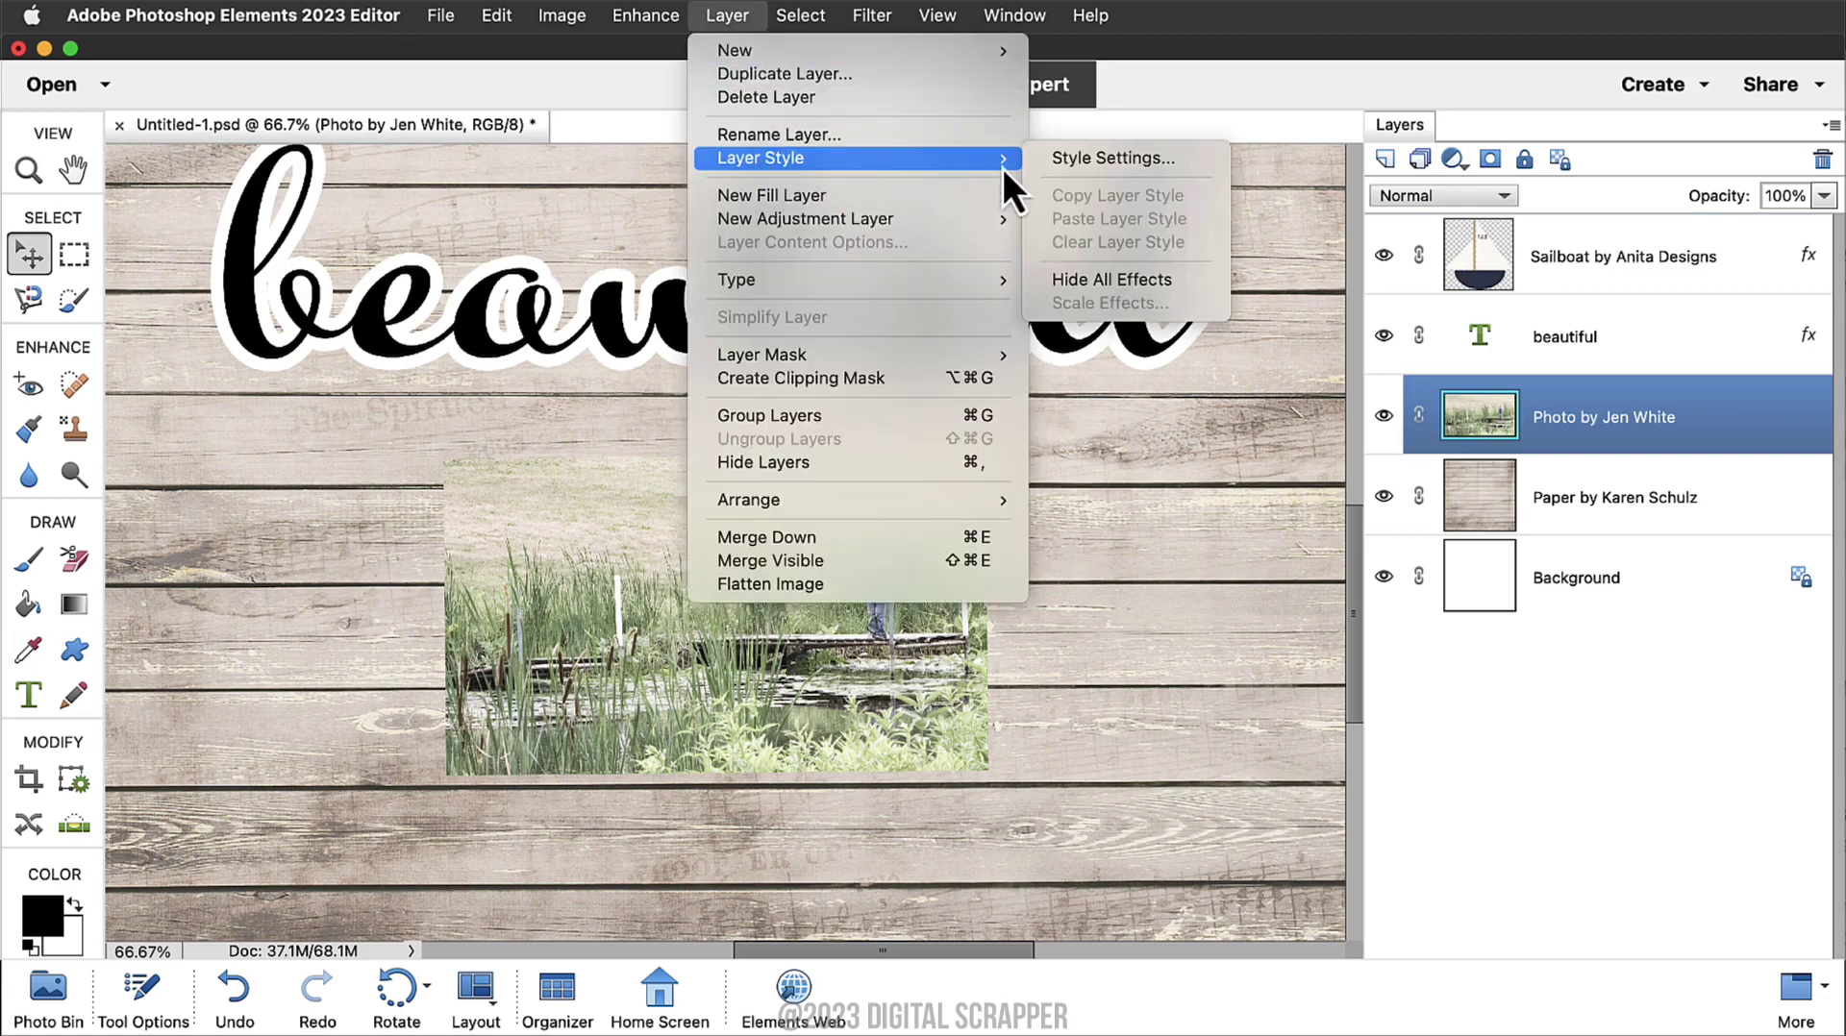
{"action": "left_click", "coordinate": [1078, 158]}
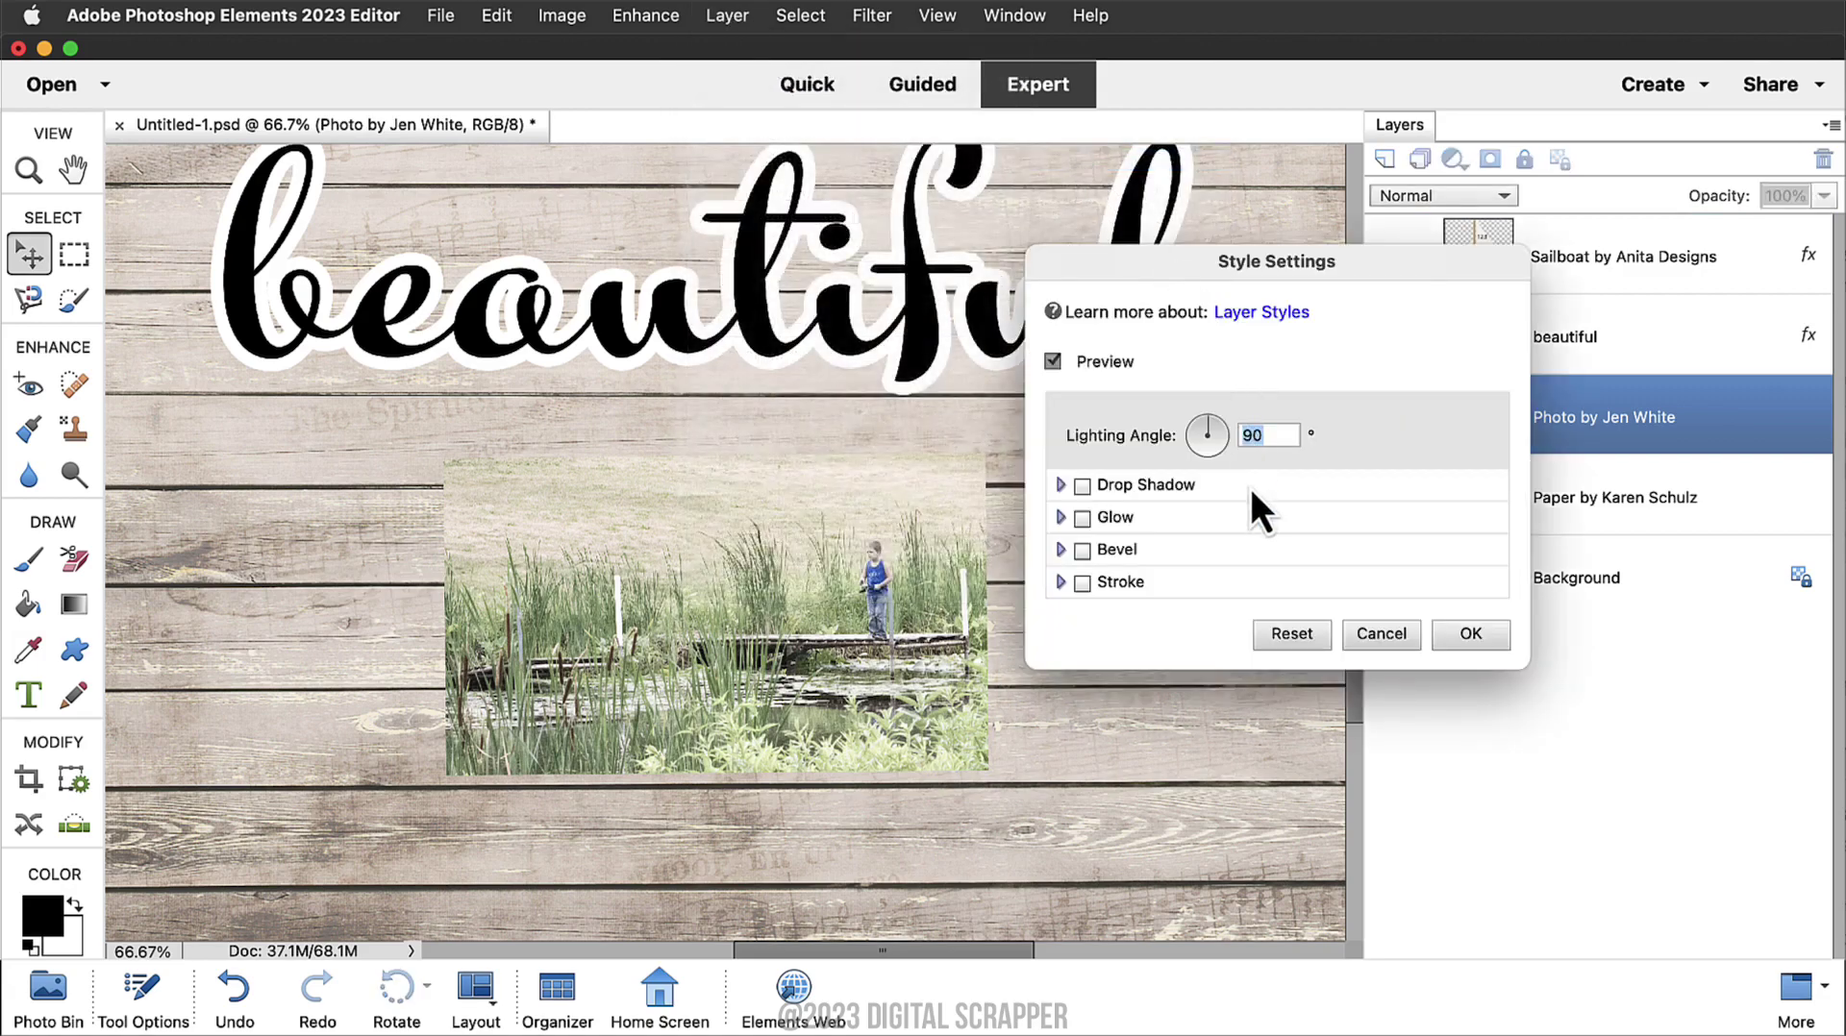
{"action": "left_click", "coordinate": [1082, 583]}
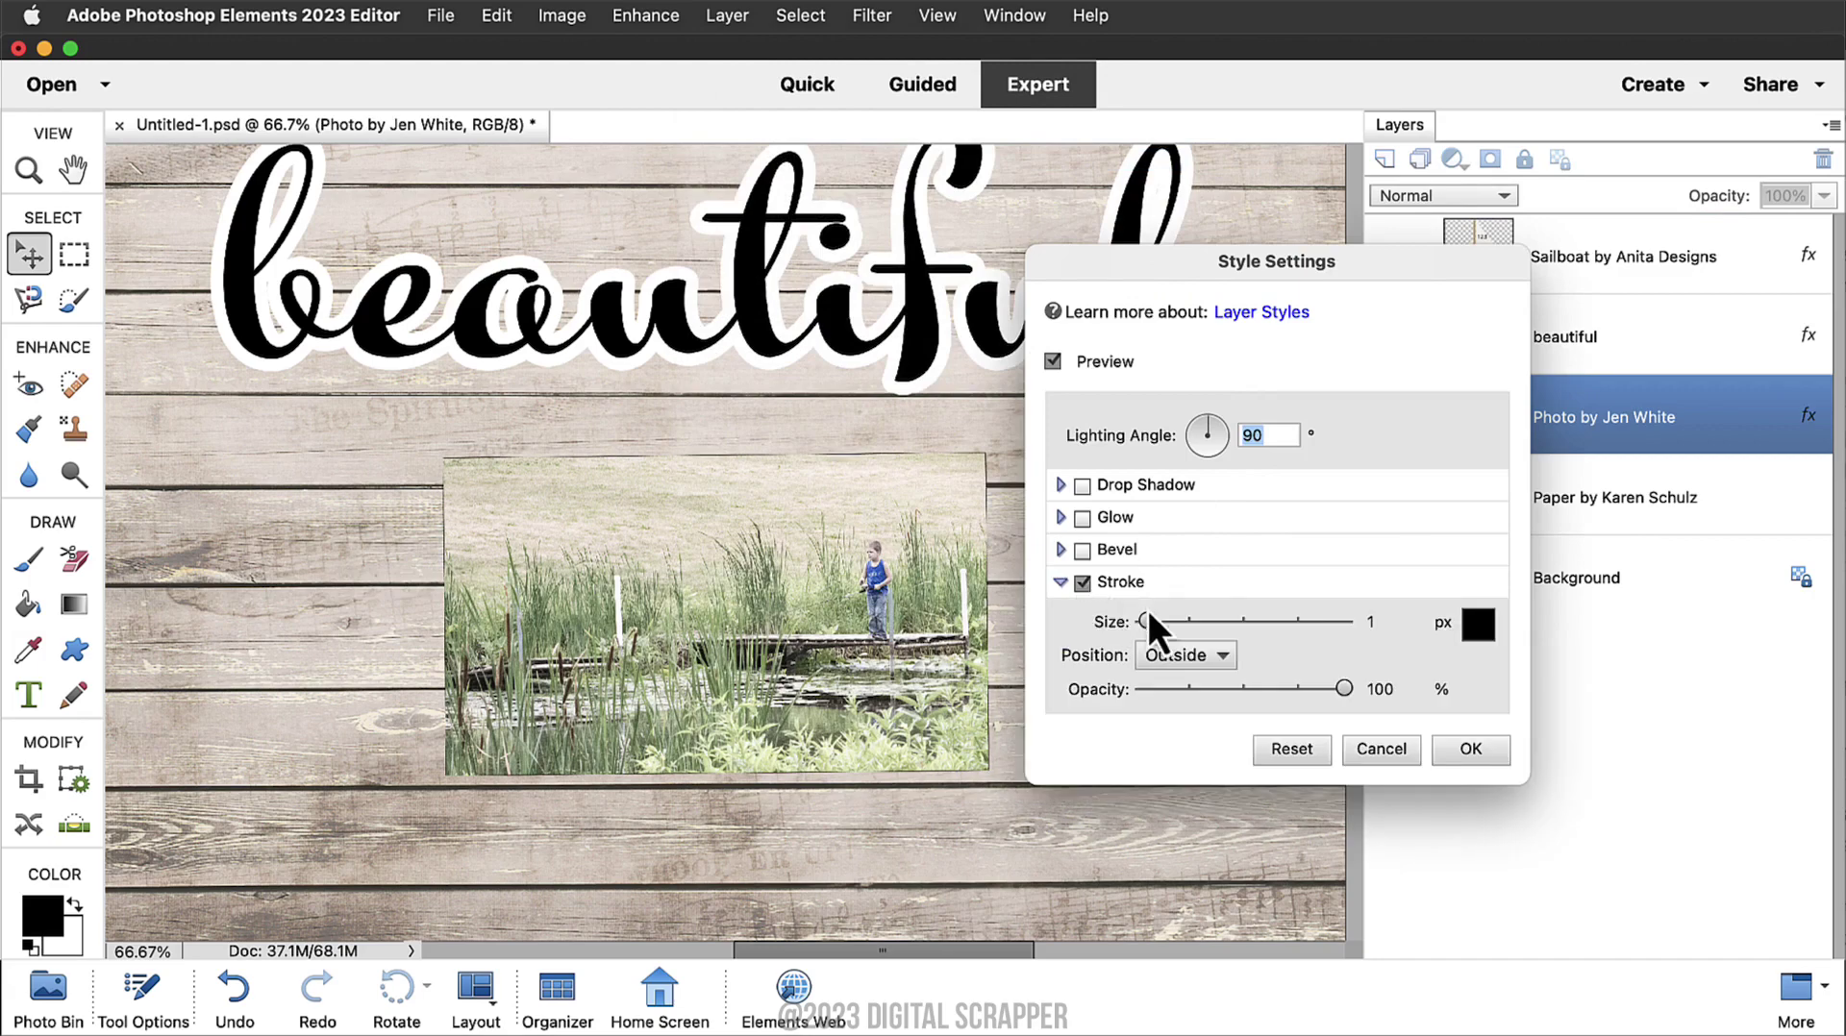
{"action": "left_click", "coordinate": [1381, 620]}
{"action": "type", "text": "20"}
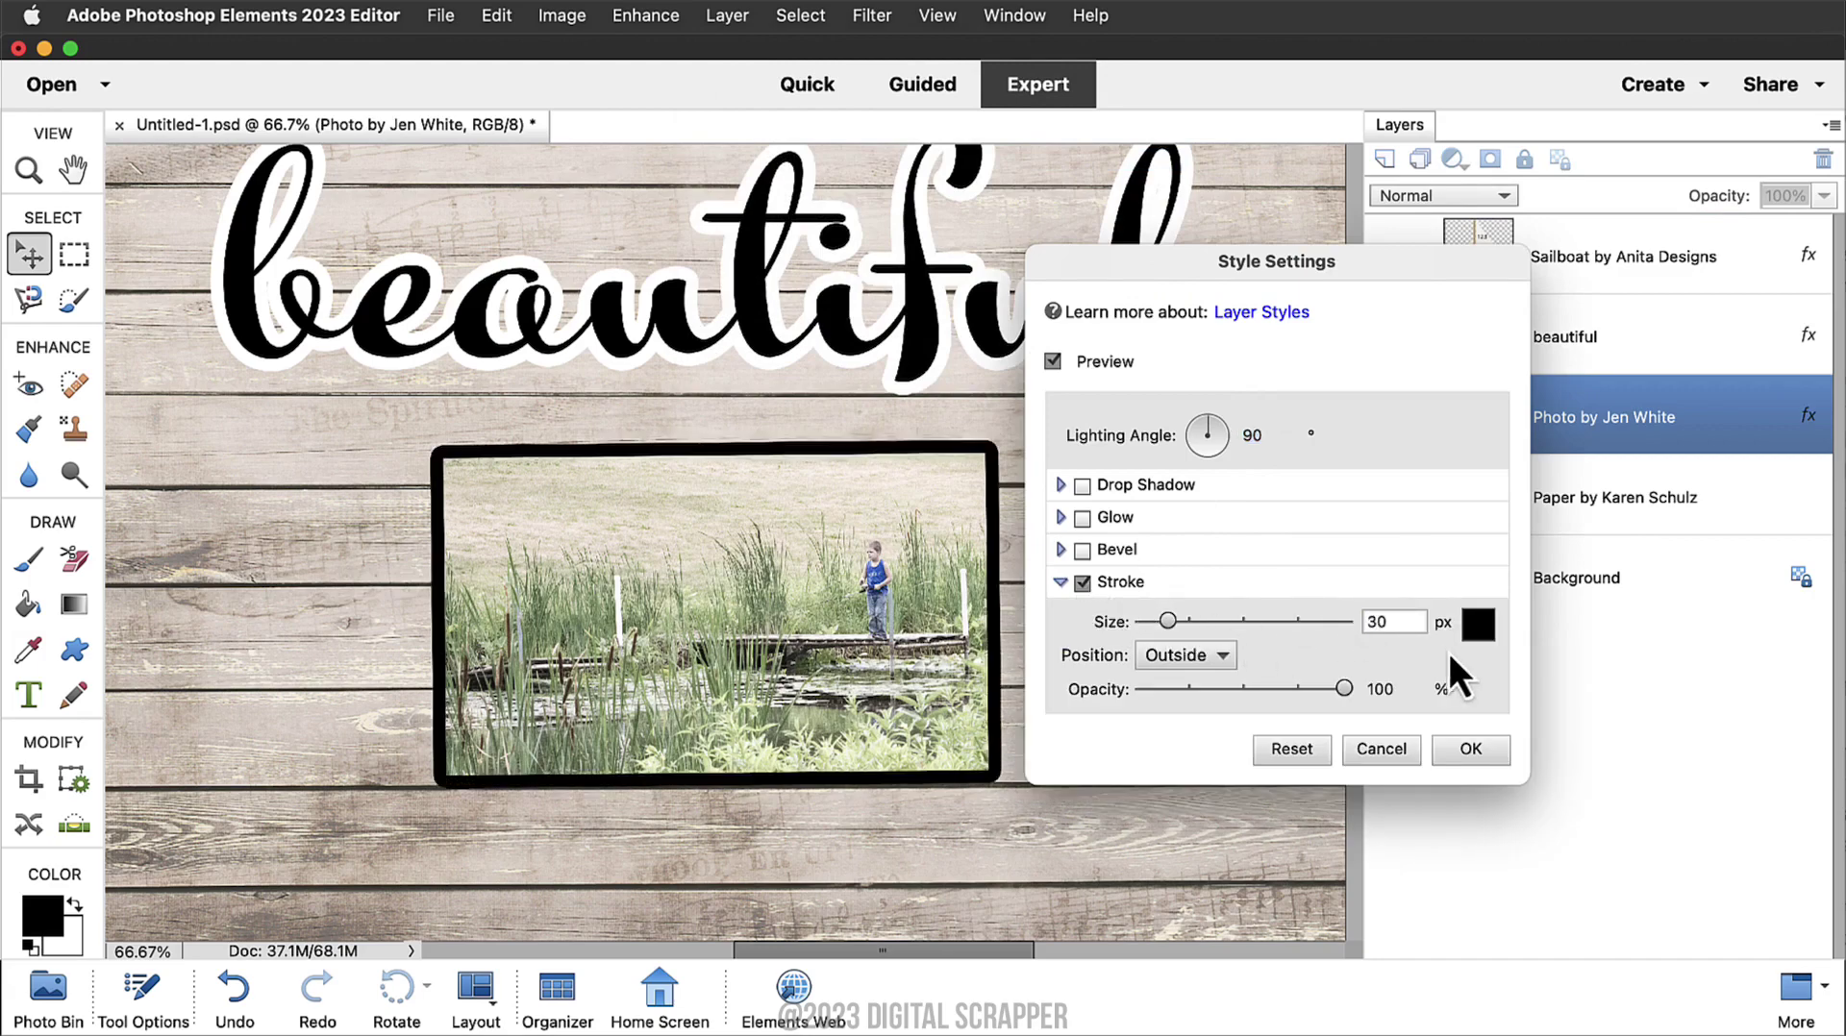
Set the photo's stroke color to white (ffffff)
{"action": "left_click", "coordinate": [1476, 626]}
{"action": "left_click", "coordinate": [1144, 513]}
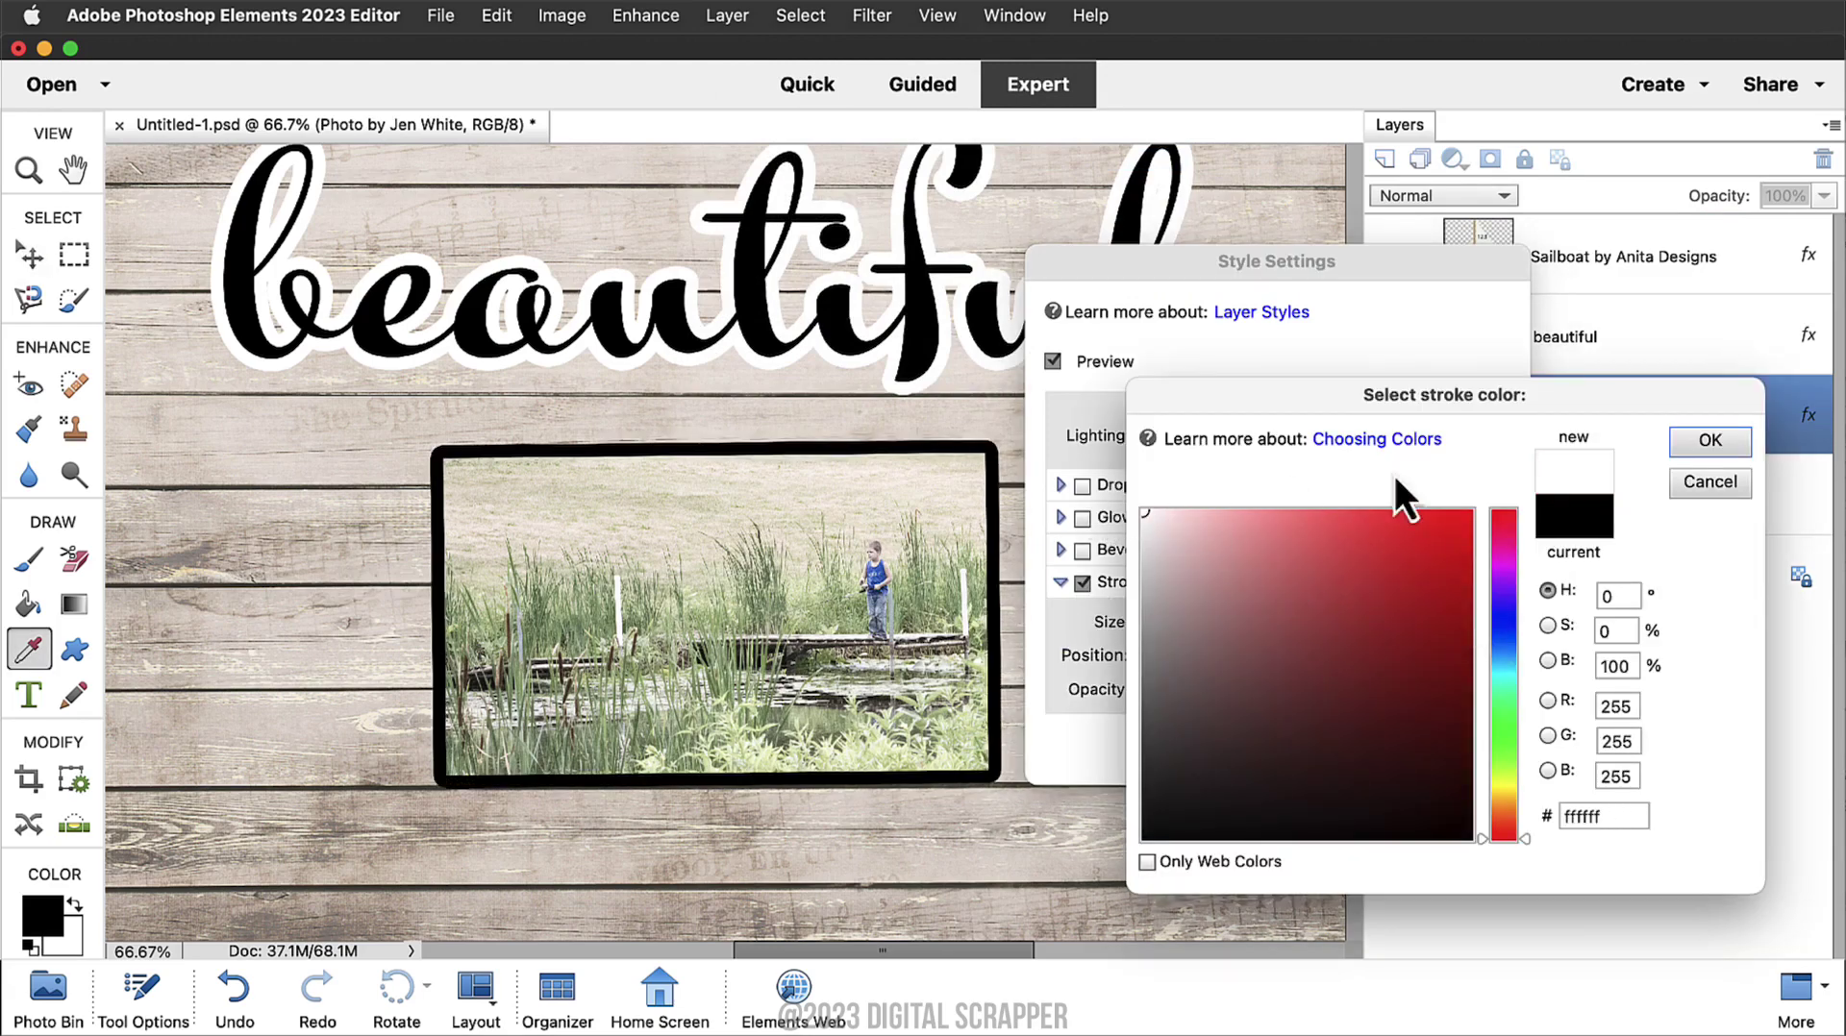
{"action": "left_click", "coordinate": [1726, 445]}
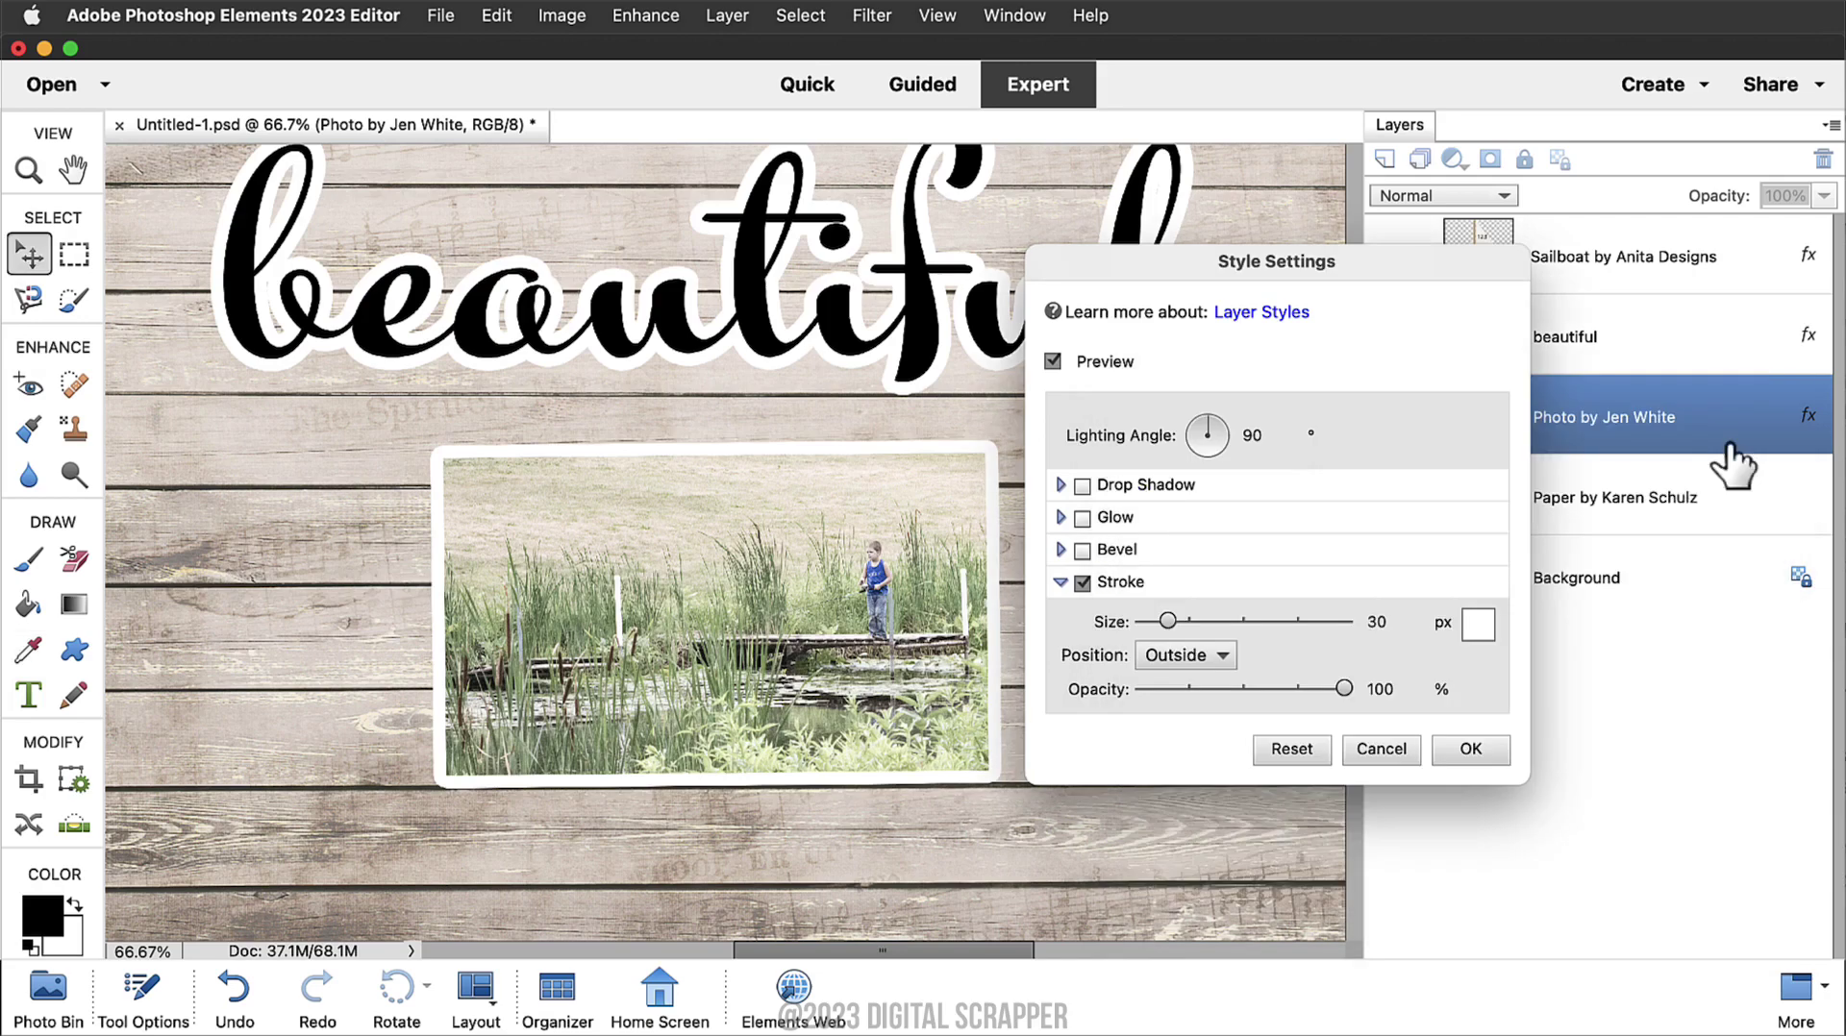
Try the Inside position for the photo's stroke and switch it back to Outside to compare the corners
{"action": "left_click", "coordinate": [1203, 655]}
{"action": "left_click", "coordinate": [1197, 685]}
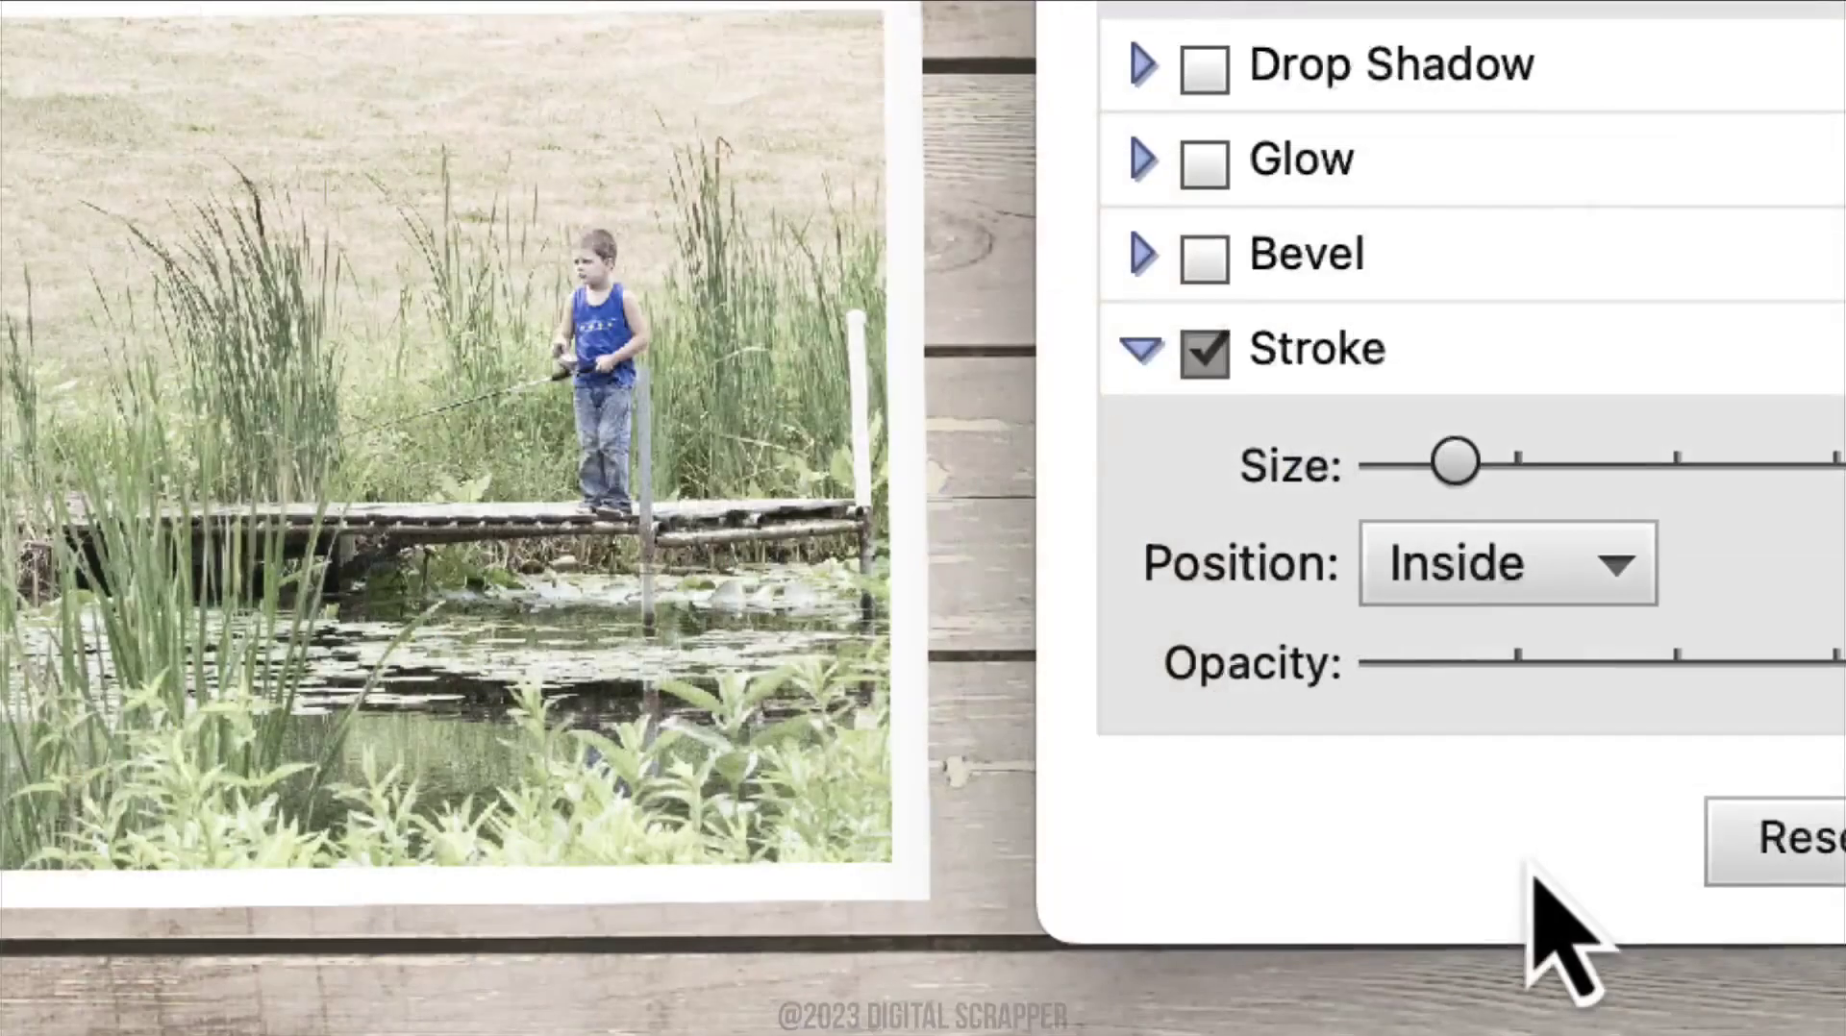
{"action": "left_click", "coordinate": [1613, 575]}
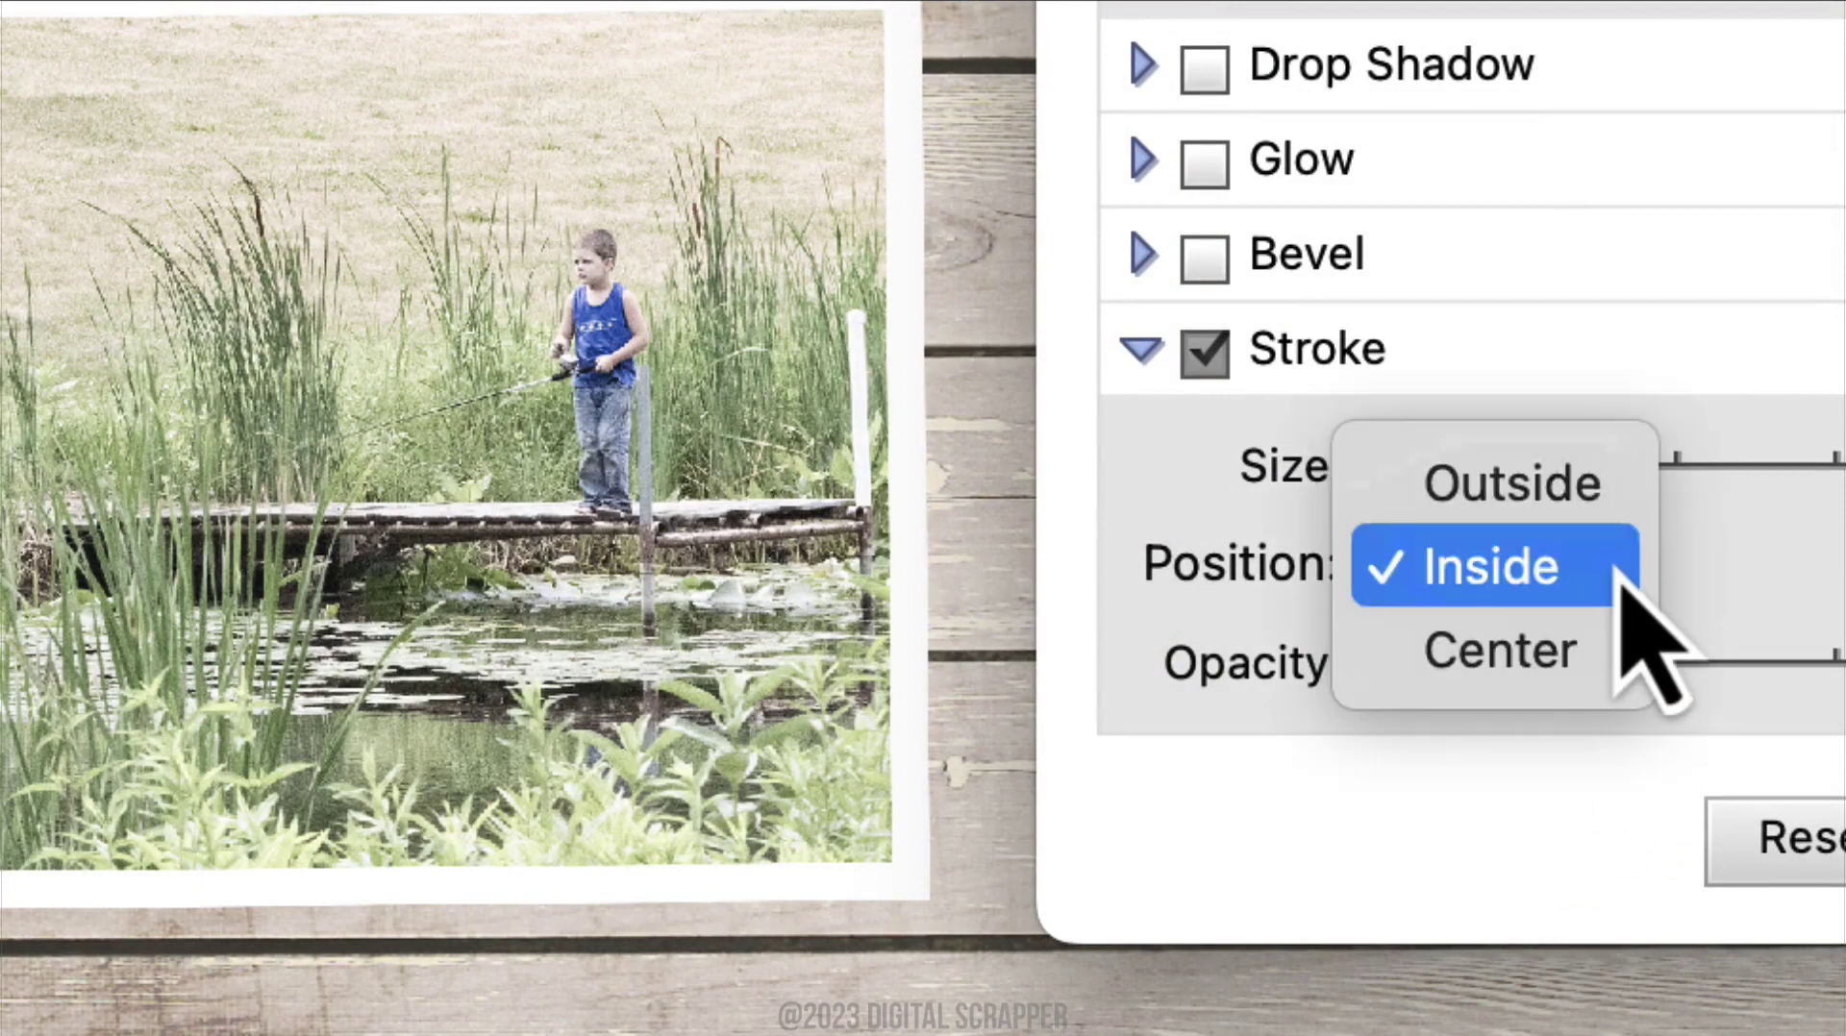
{"action": "left_click", "coordinate": [1509, 482]}
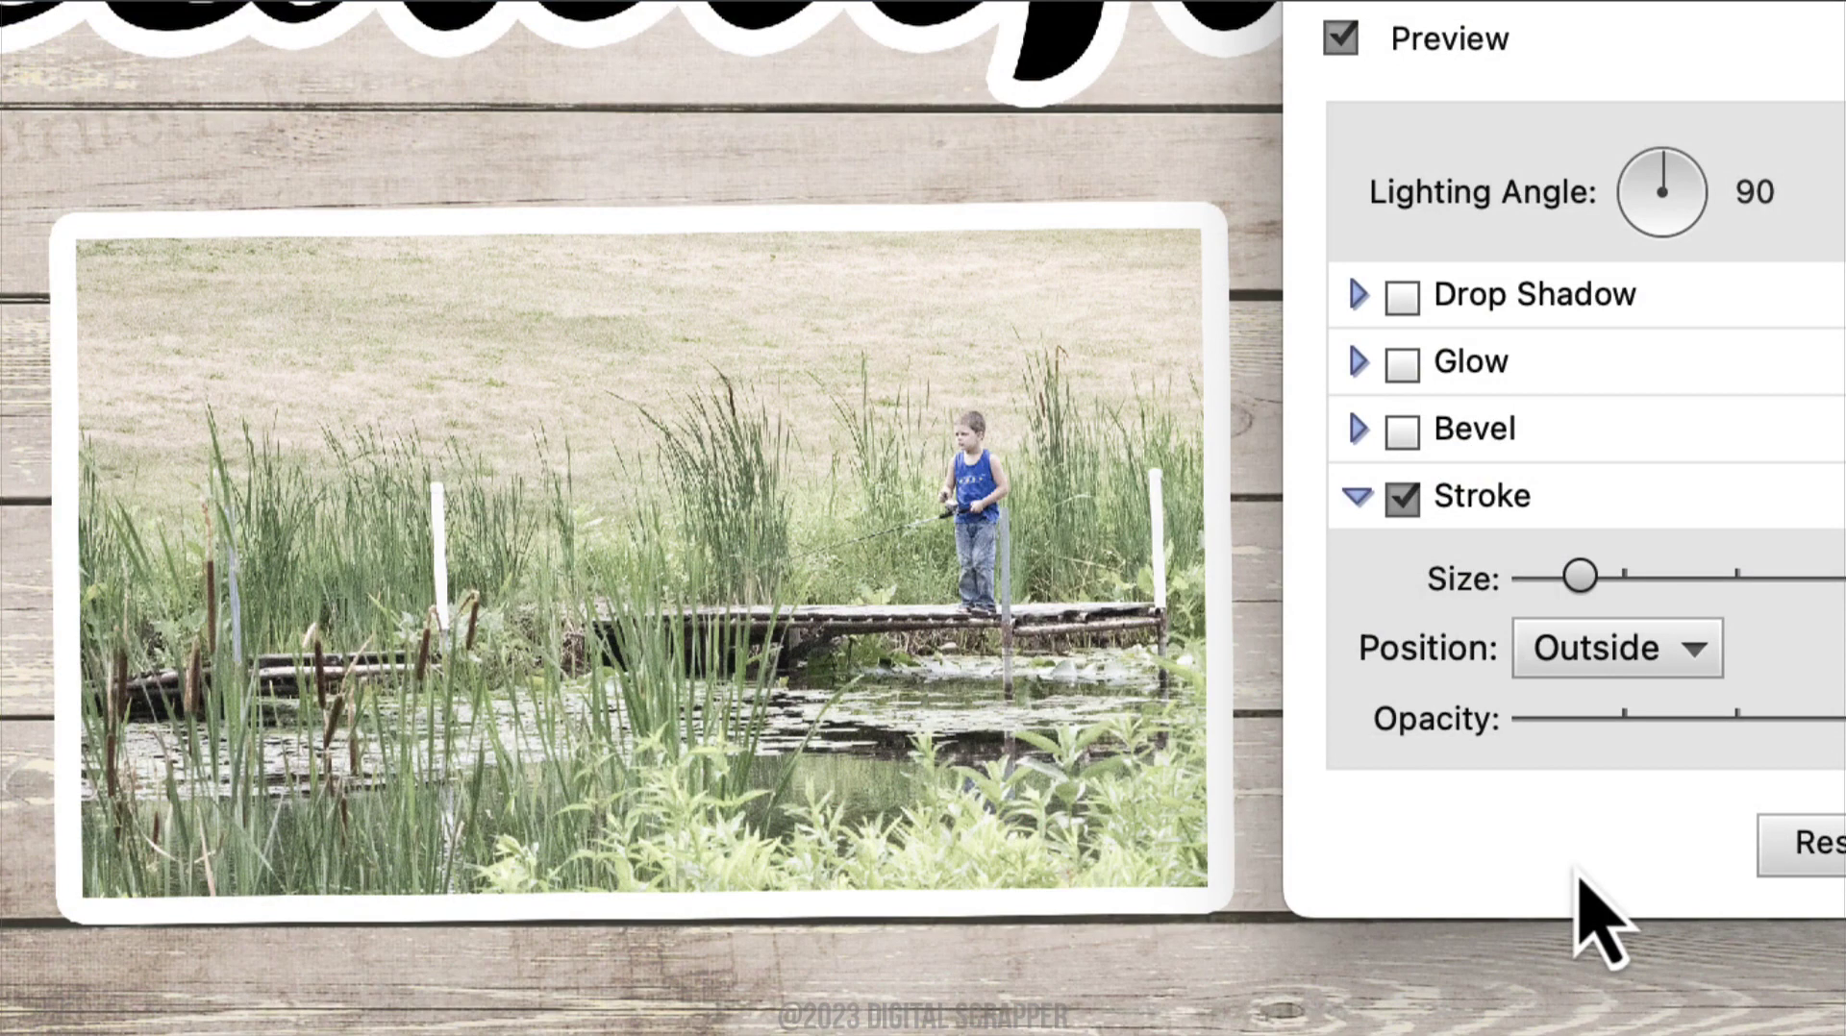
Set the photo's stroke position to Inside and apply the layer style
{"action": "left_click", "coordinate": [1666, 659]}
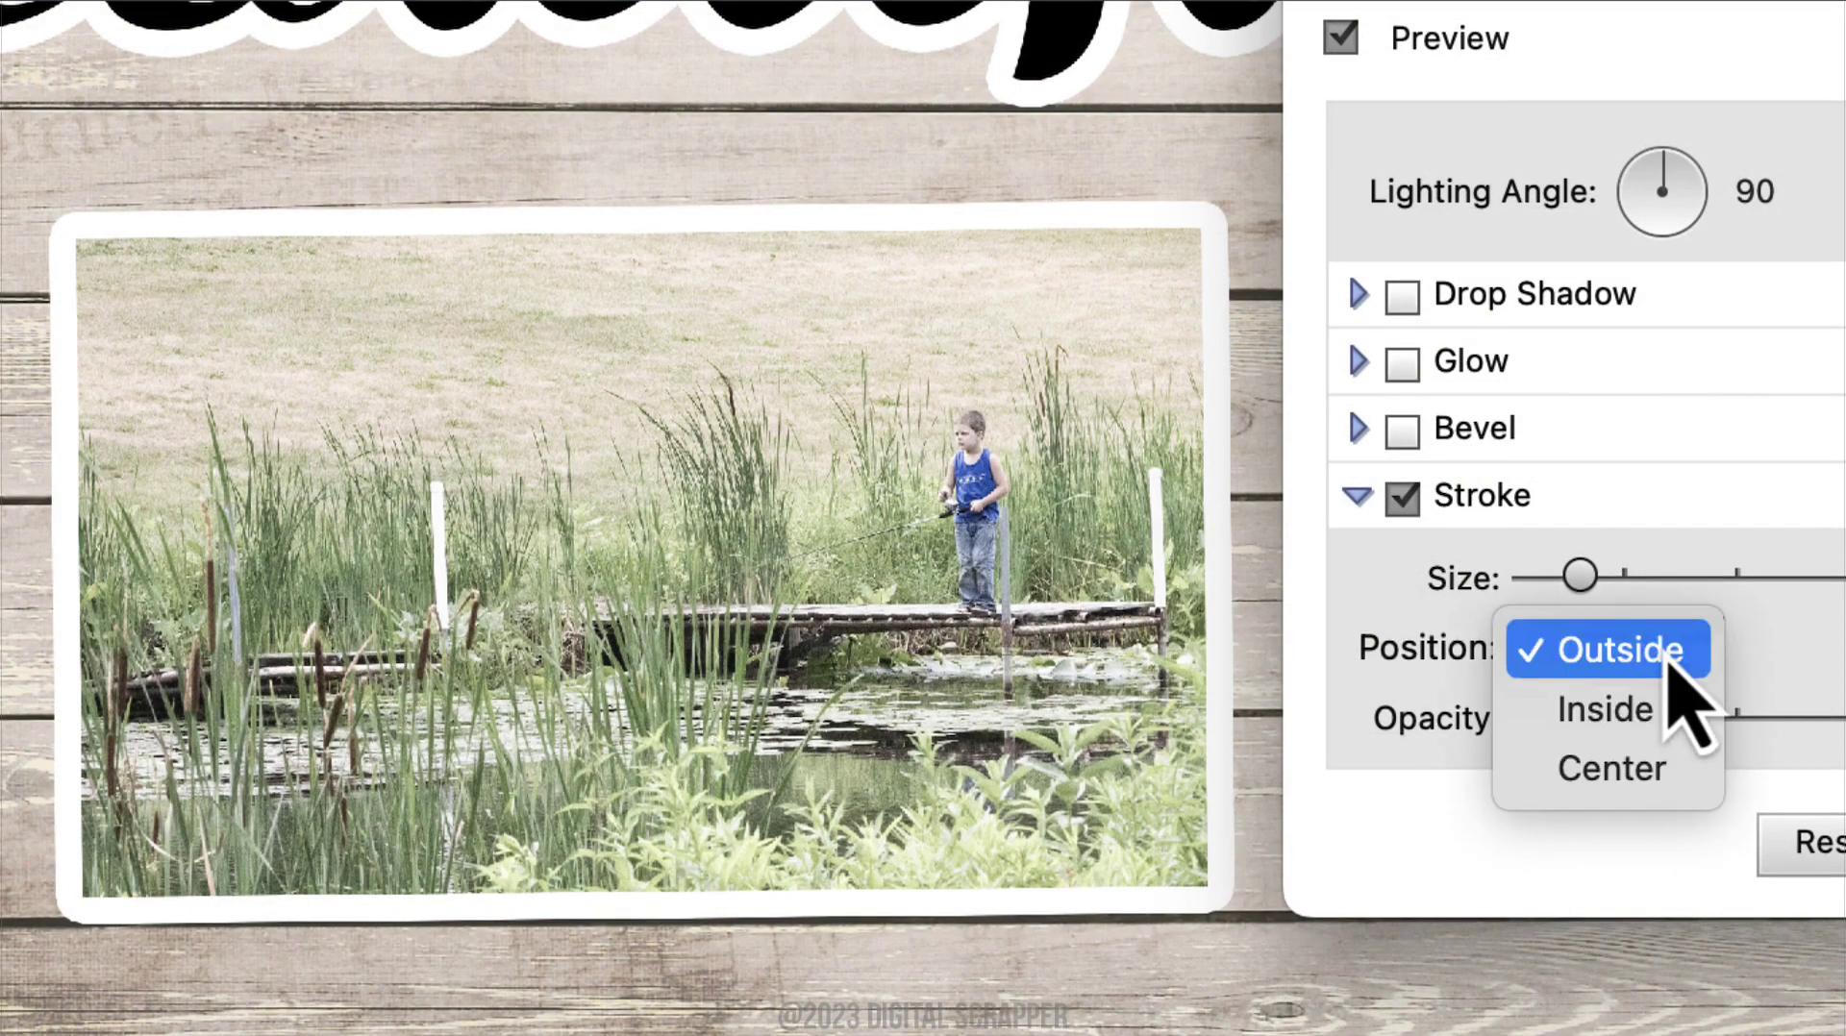
{"action": "left_click", "coordinate": [1644, 725]}
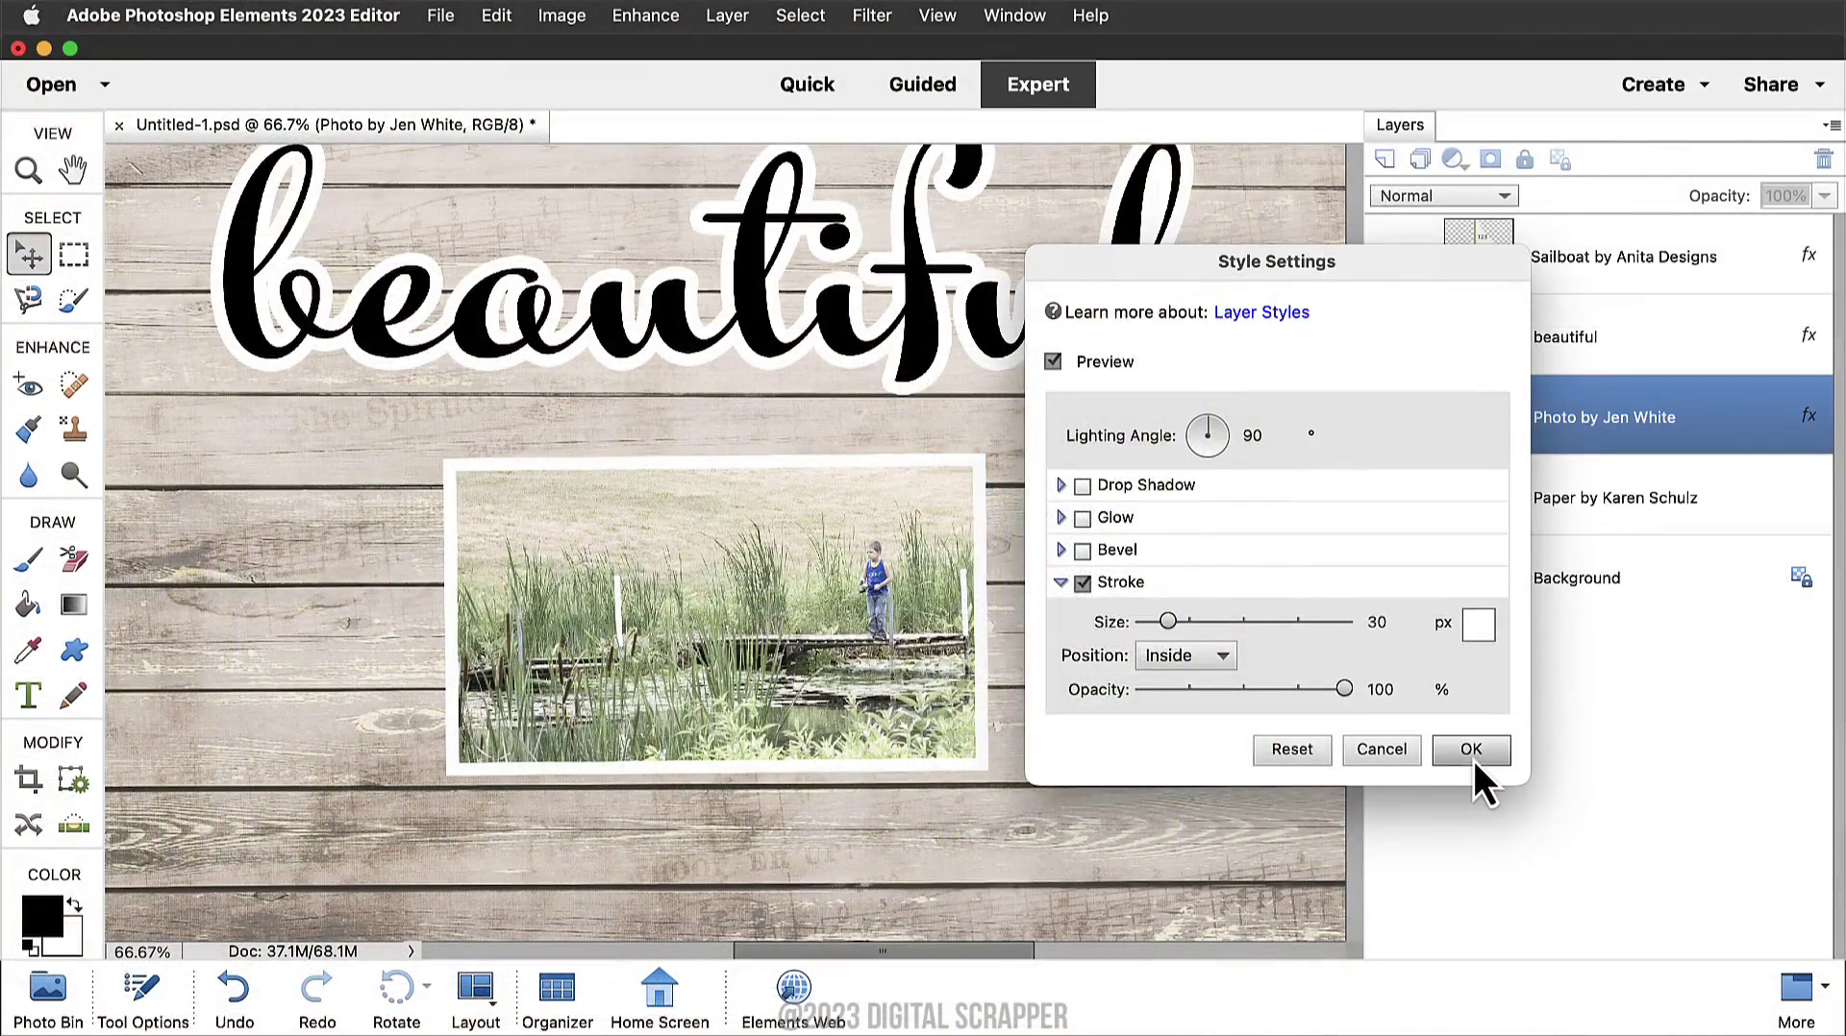
{"action": "left_click", "coordinate": [1476, 755]}
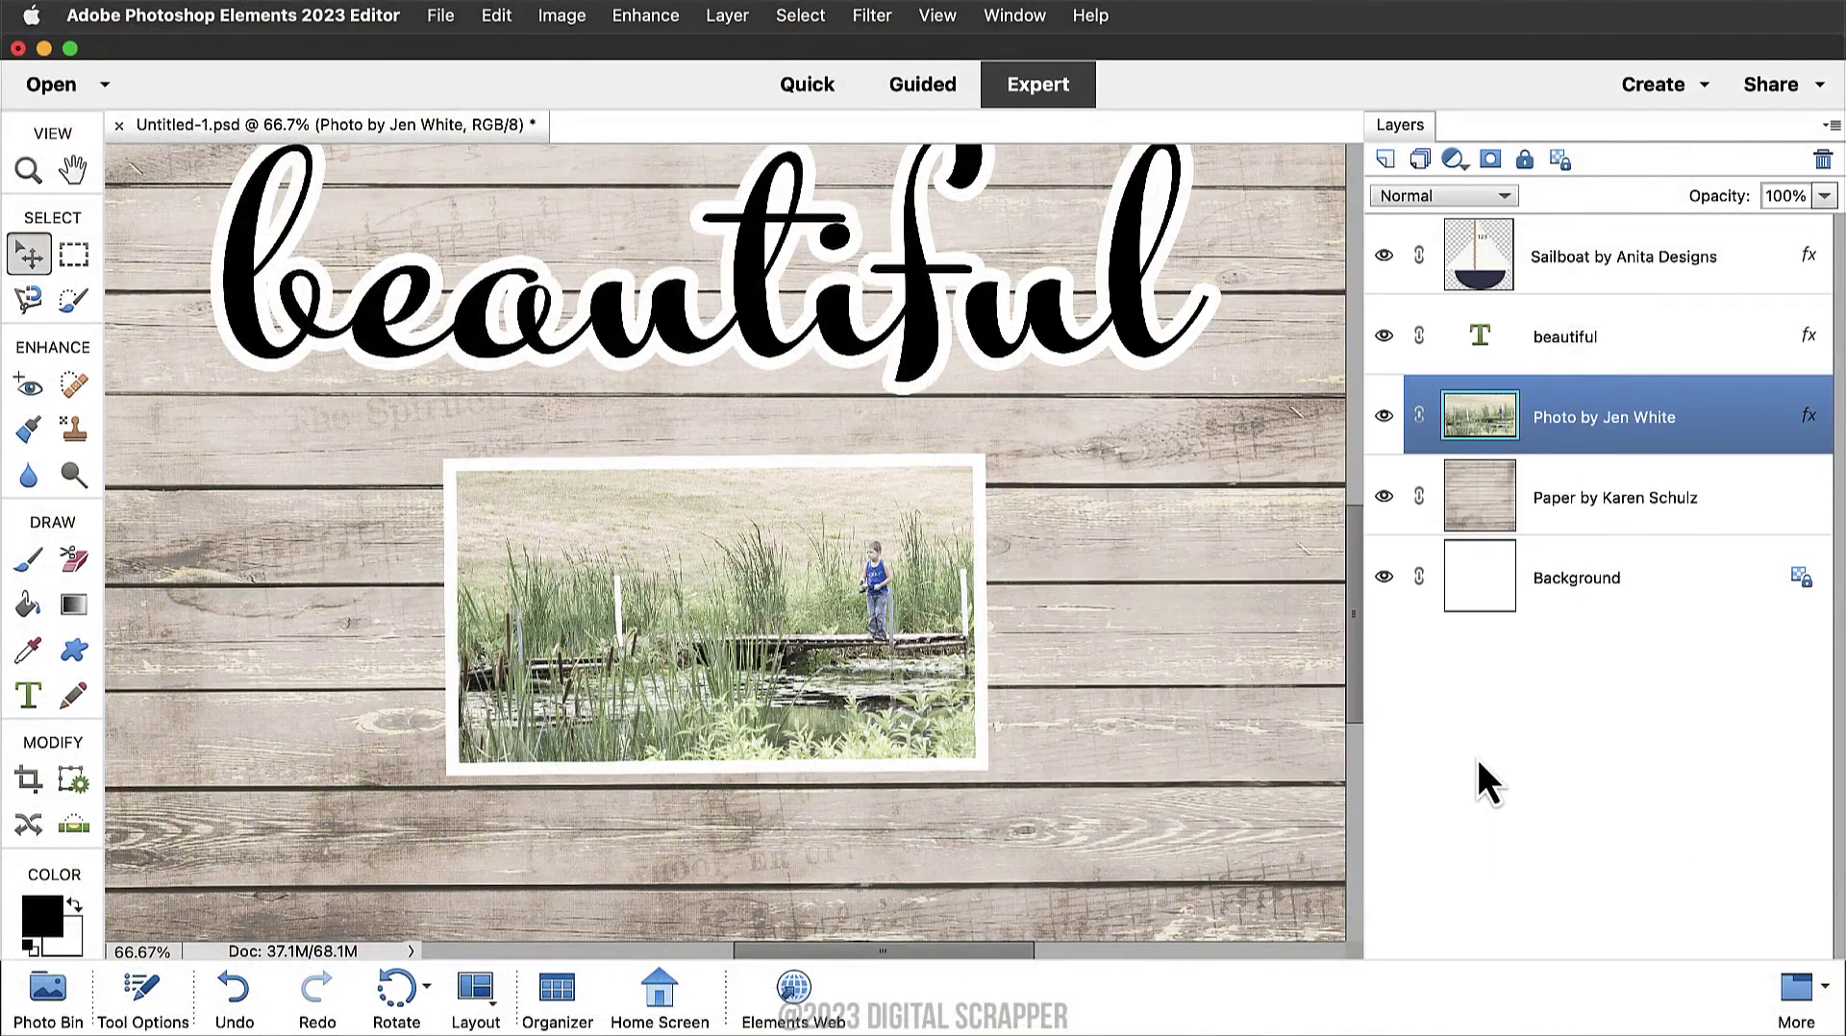
Add a drop shadow to the photo layer with size 14 px, distance 14 px and opacity 40%, and apply it
{"action": "double_click", "coordinate": [1811, 416]}
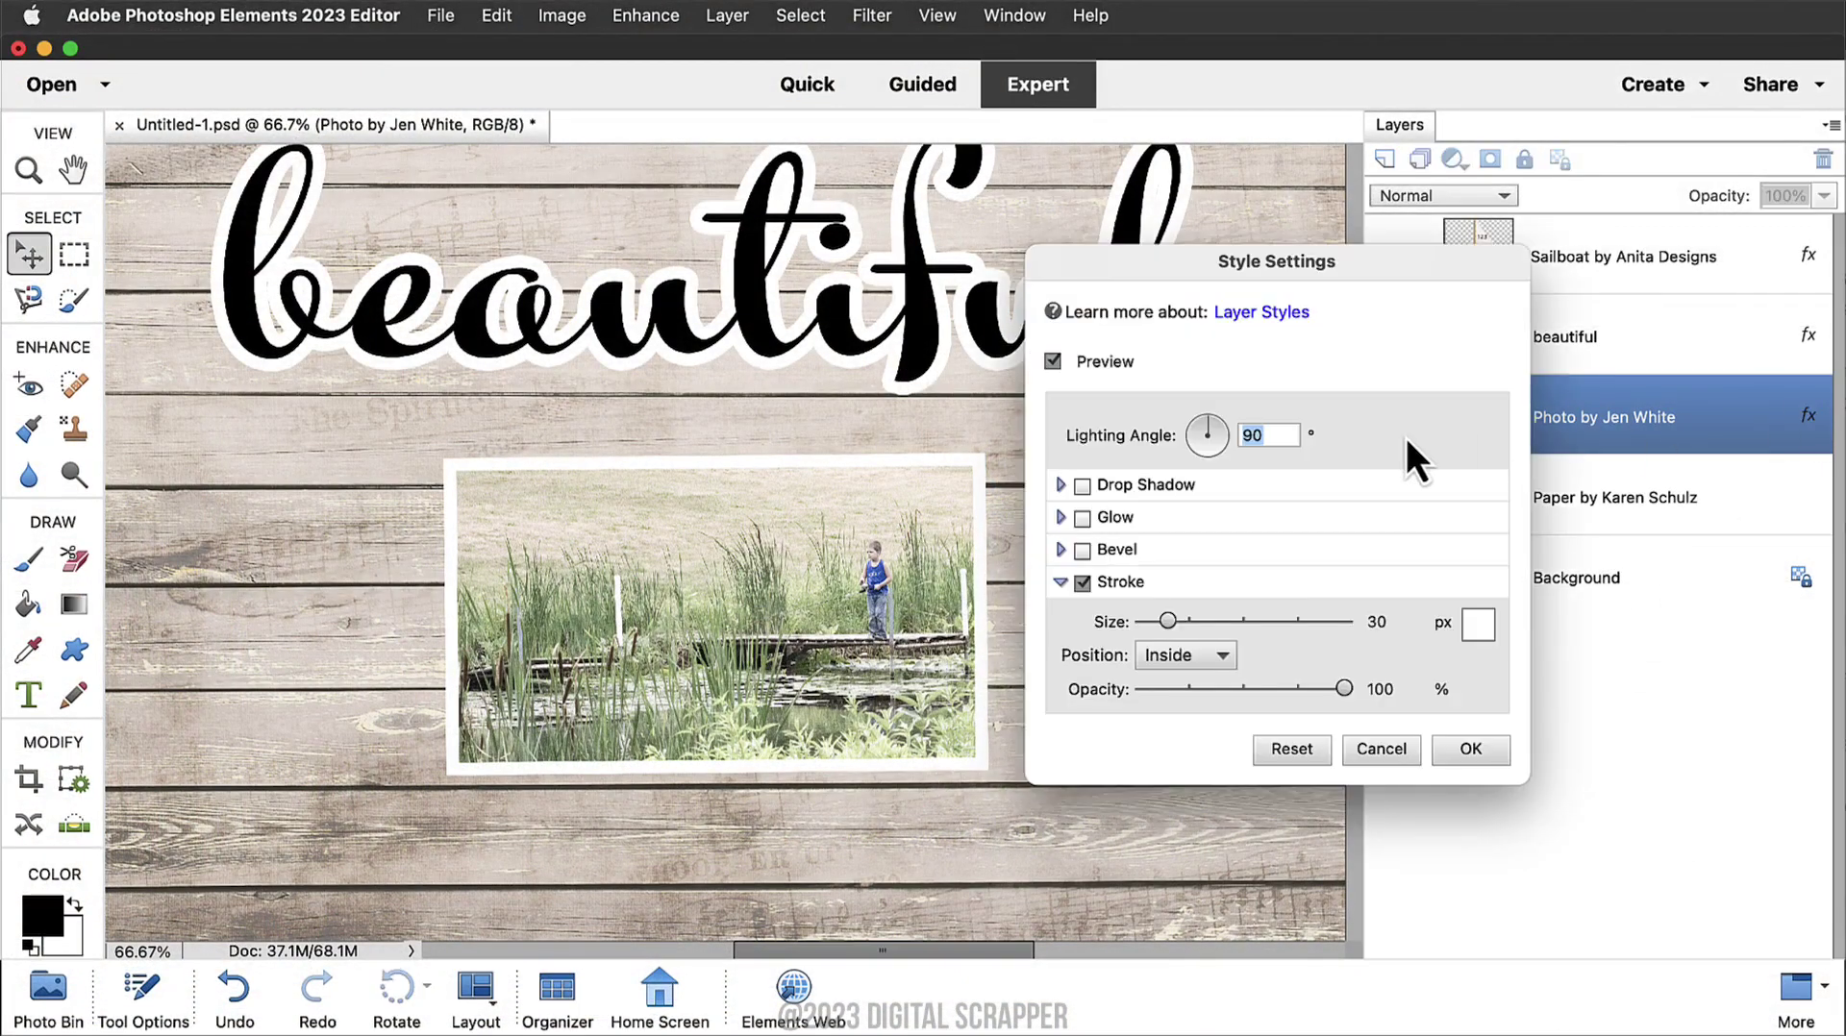
{"action": "left_click", "coordinate": [1082, 486]}
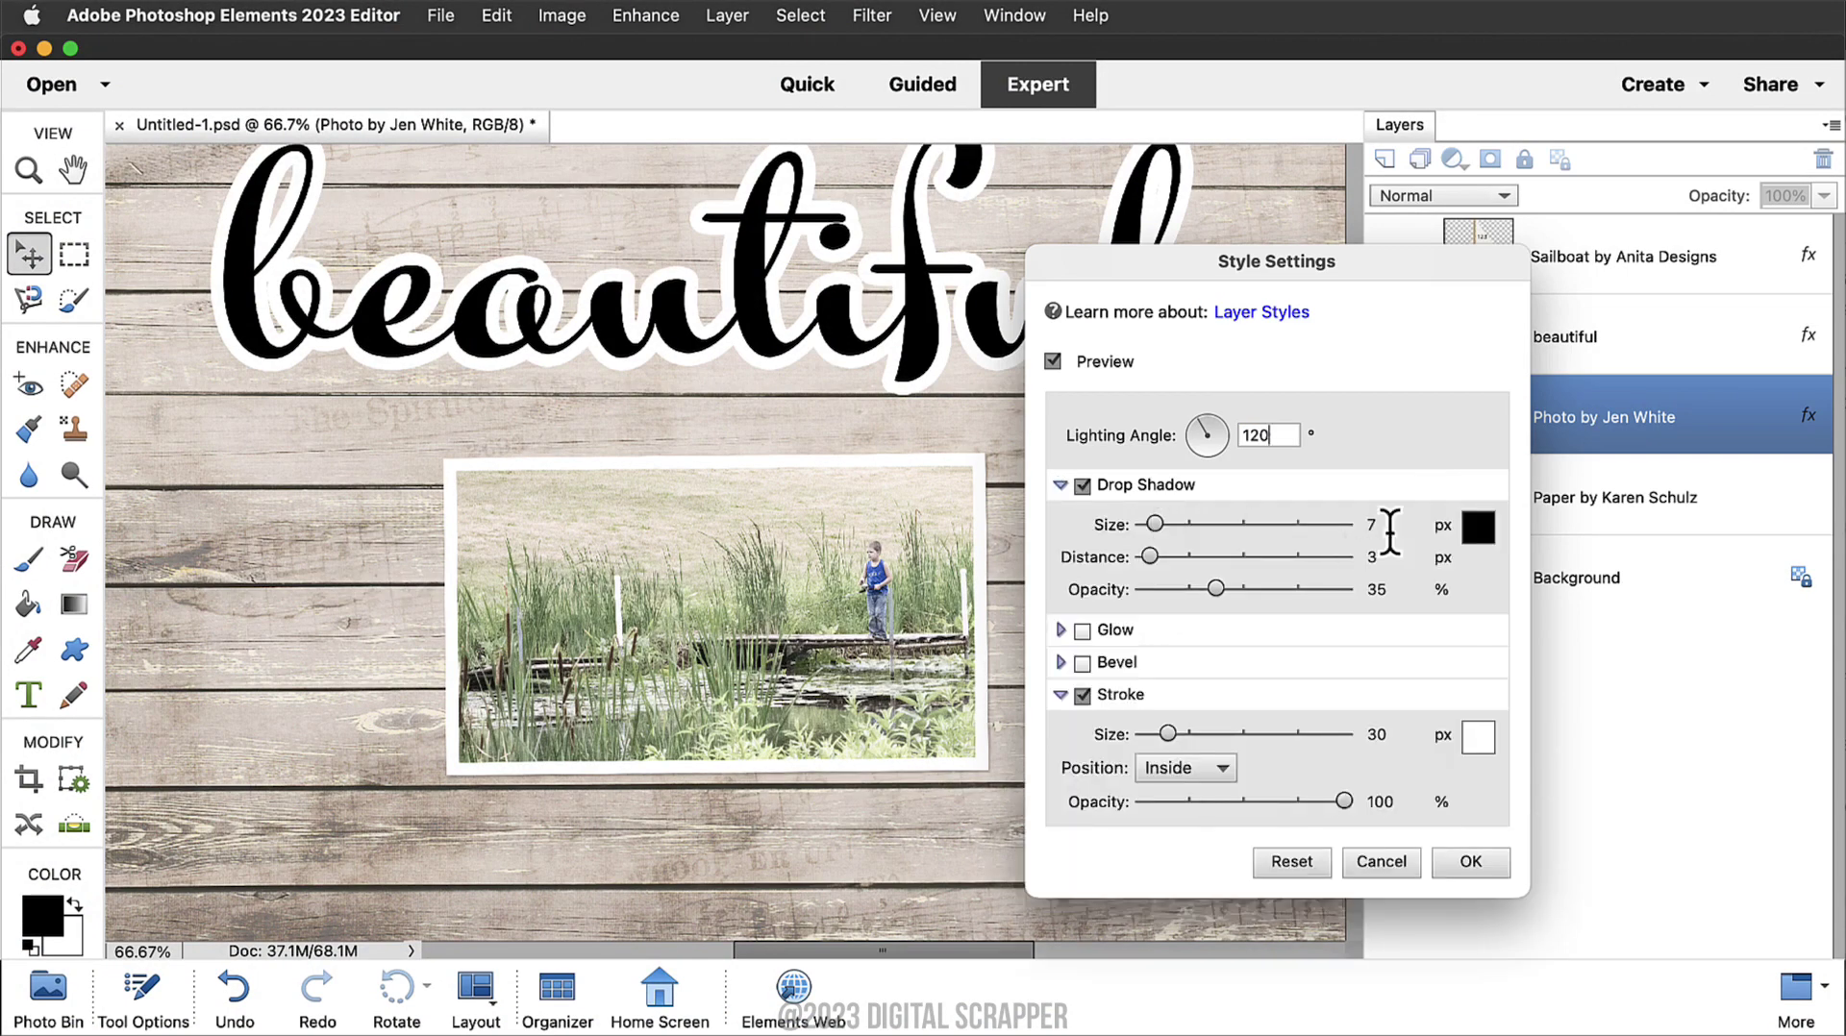
{"action": "left_click", "coordinate": [1388, 525]}
{"action": "type", "text": "14"}
{"action": "left_click", "coordinate": [1382, 553]}
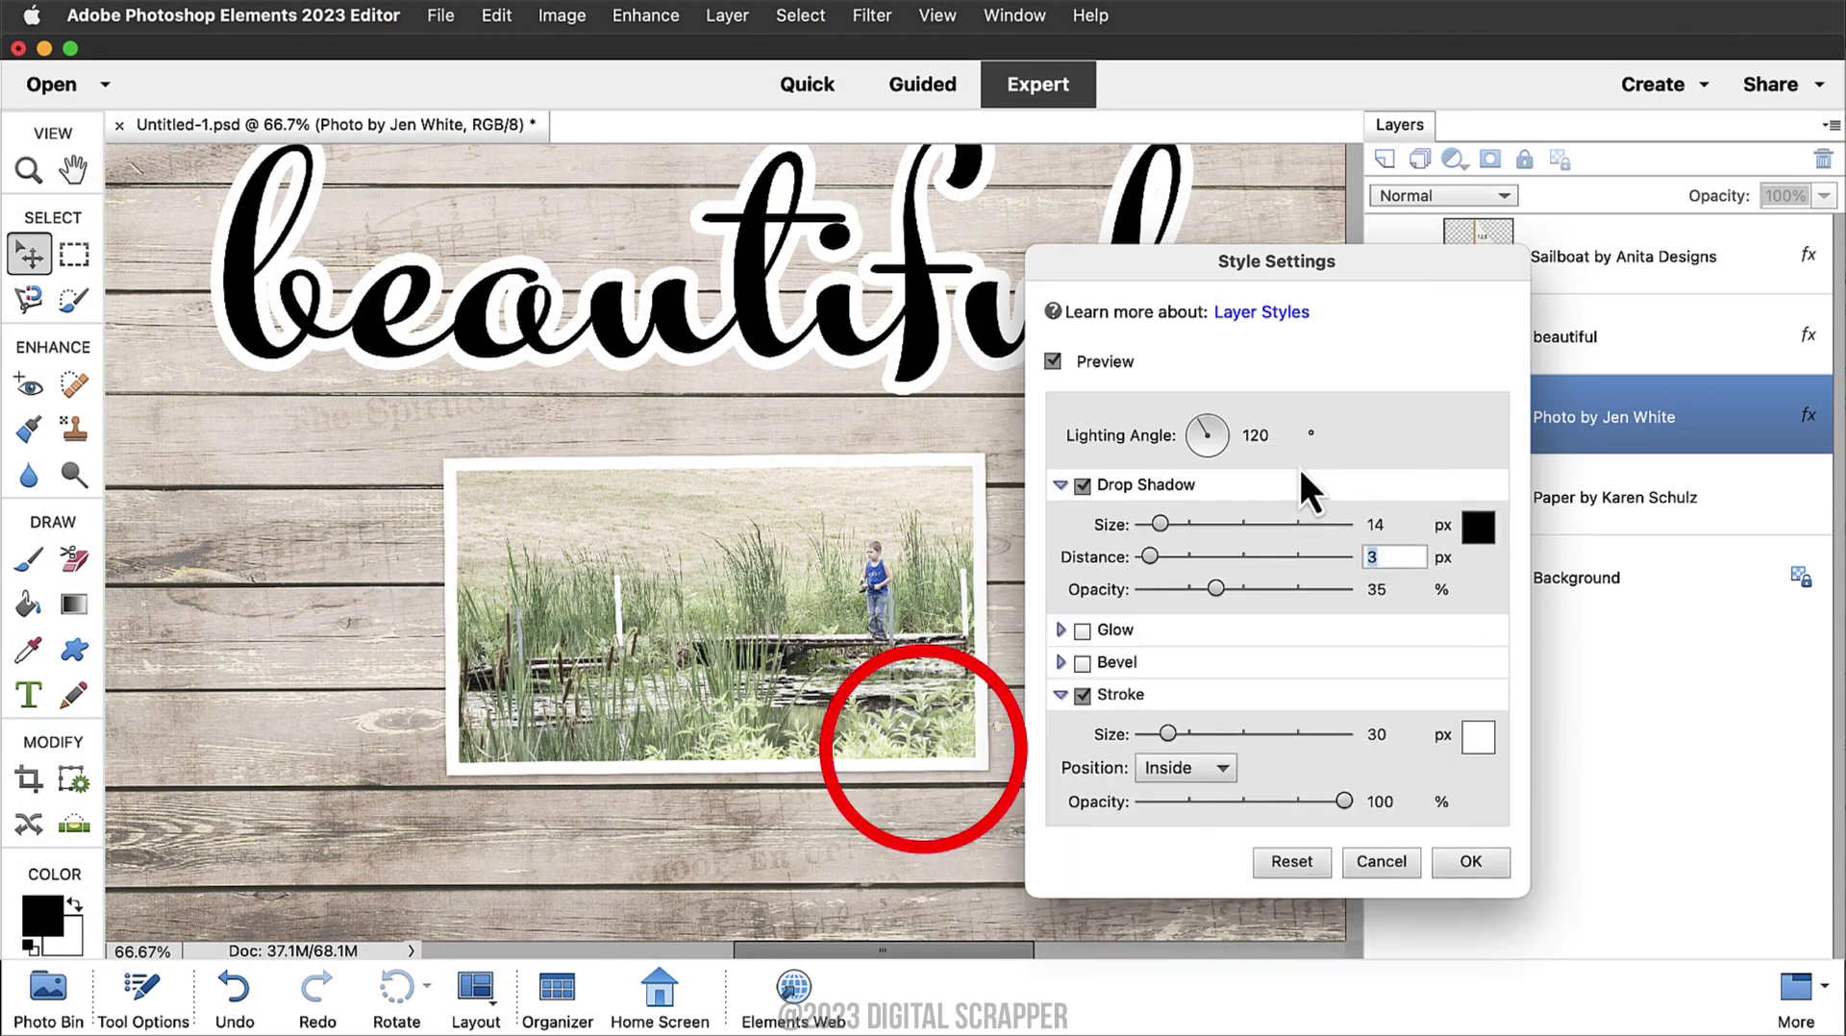
{"action": "type", "text": "14"}
{"action": "left_click", "coordinate": [1388, 589]}
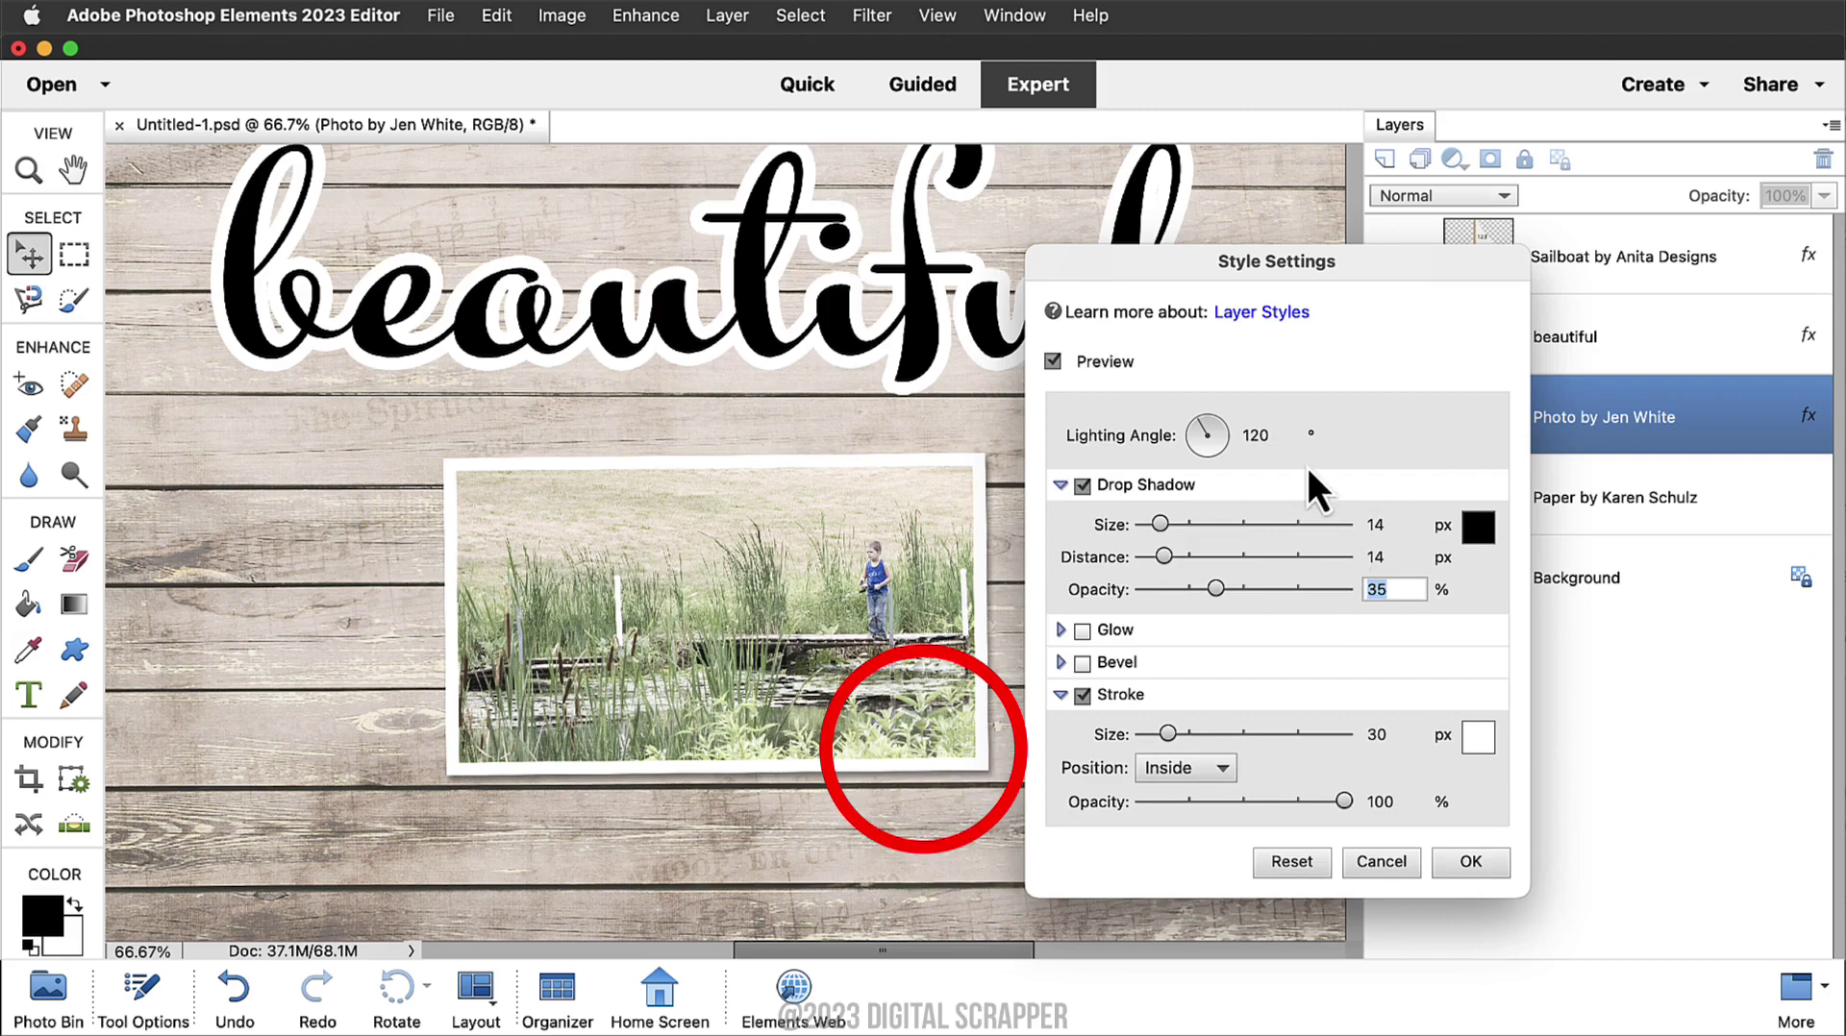
{"action": "type", "text": "40"}
{"action": "left_click", "coordinate": [1472, 863]}
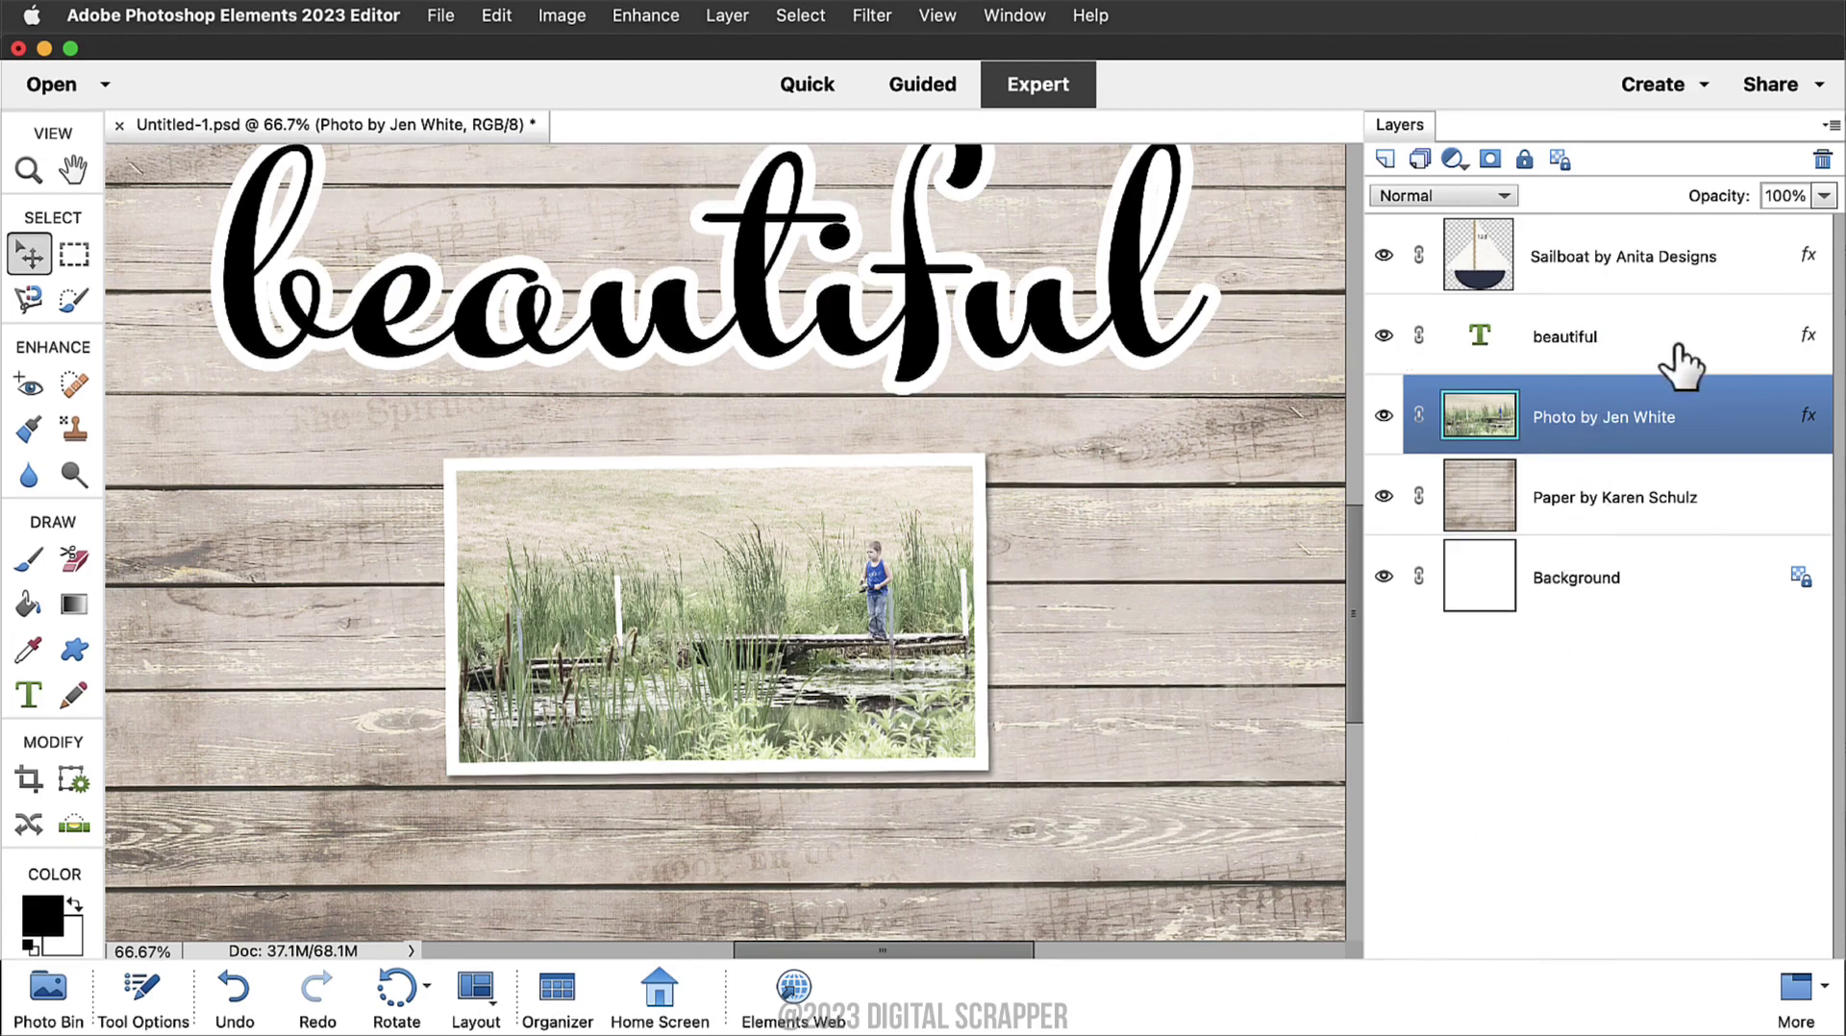
Place the "beautiful" text layer in a new group and enable a drop shadow in the group's style settings
{"action": "left_click", "coordinate": [1726, 358]}
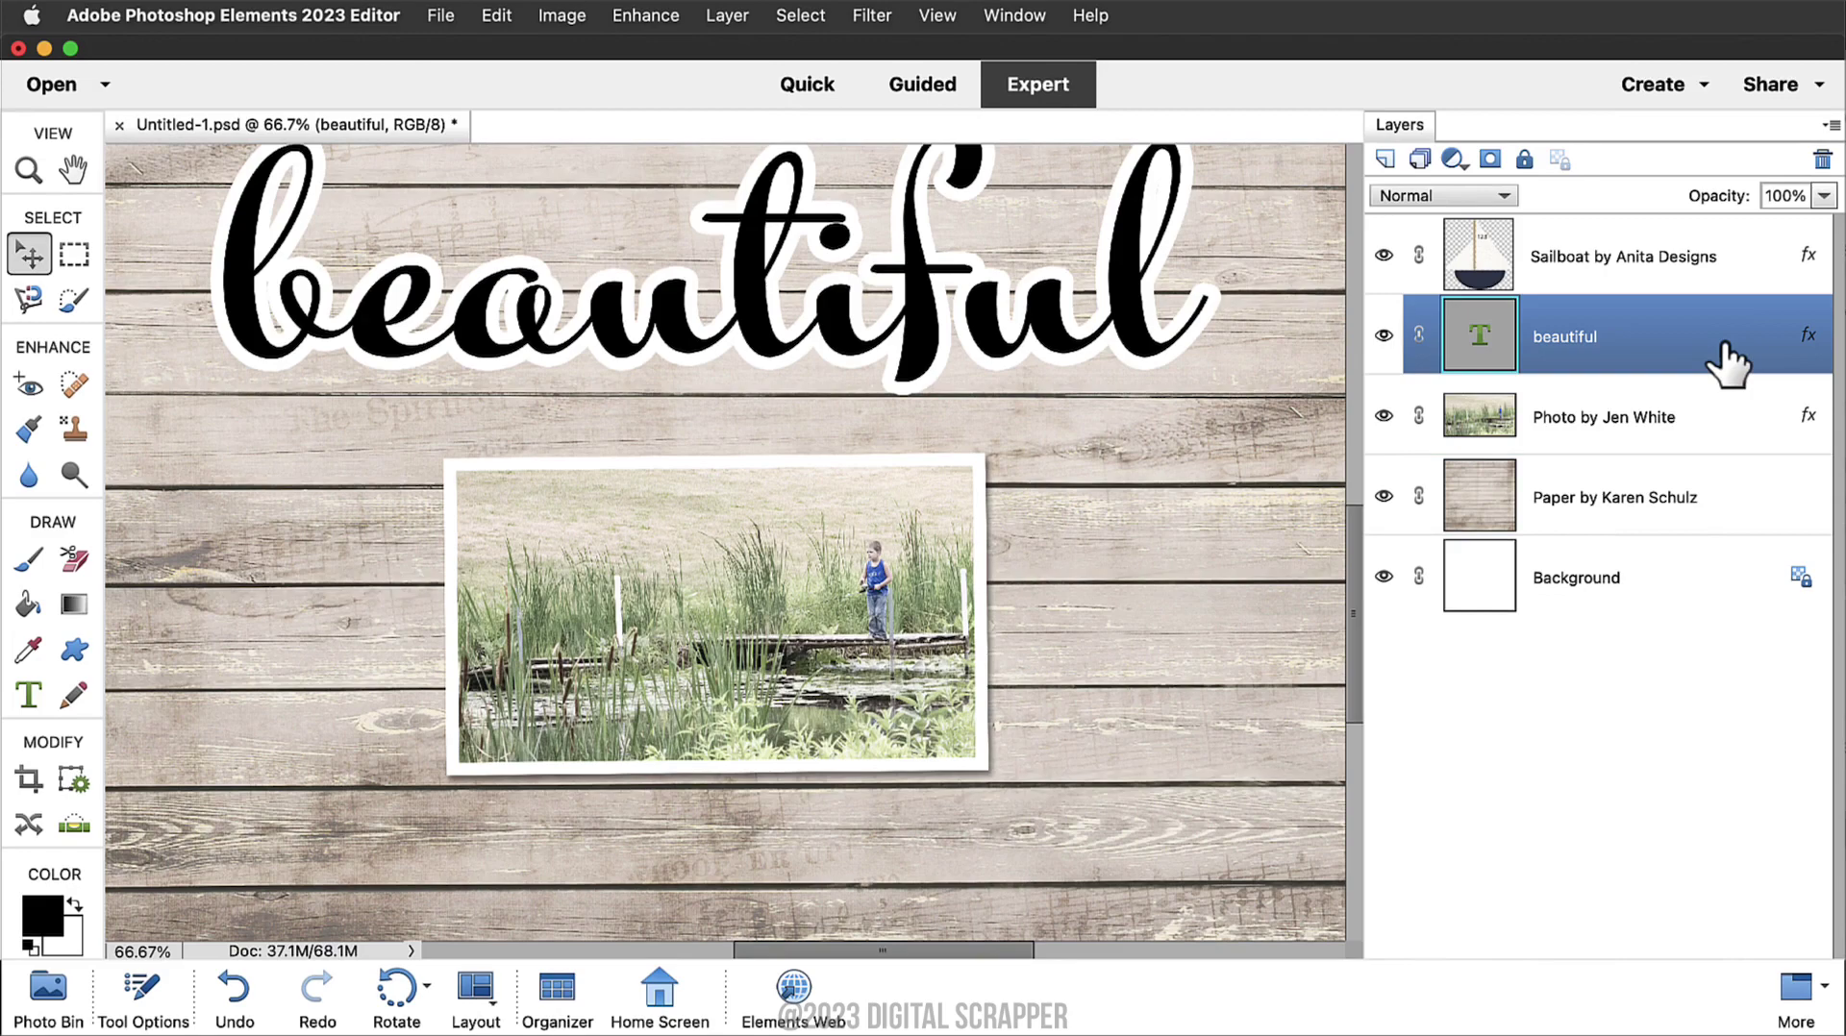
{"action": "left_click_drag", "start_coordinate": [1731, 354], "coordinate": [1421, 157]}
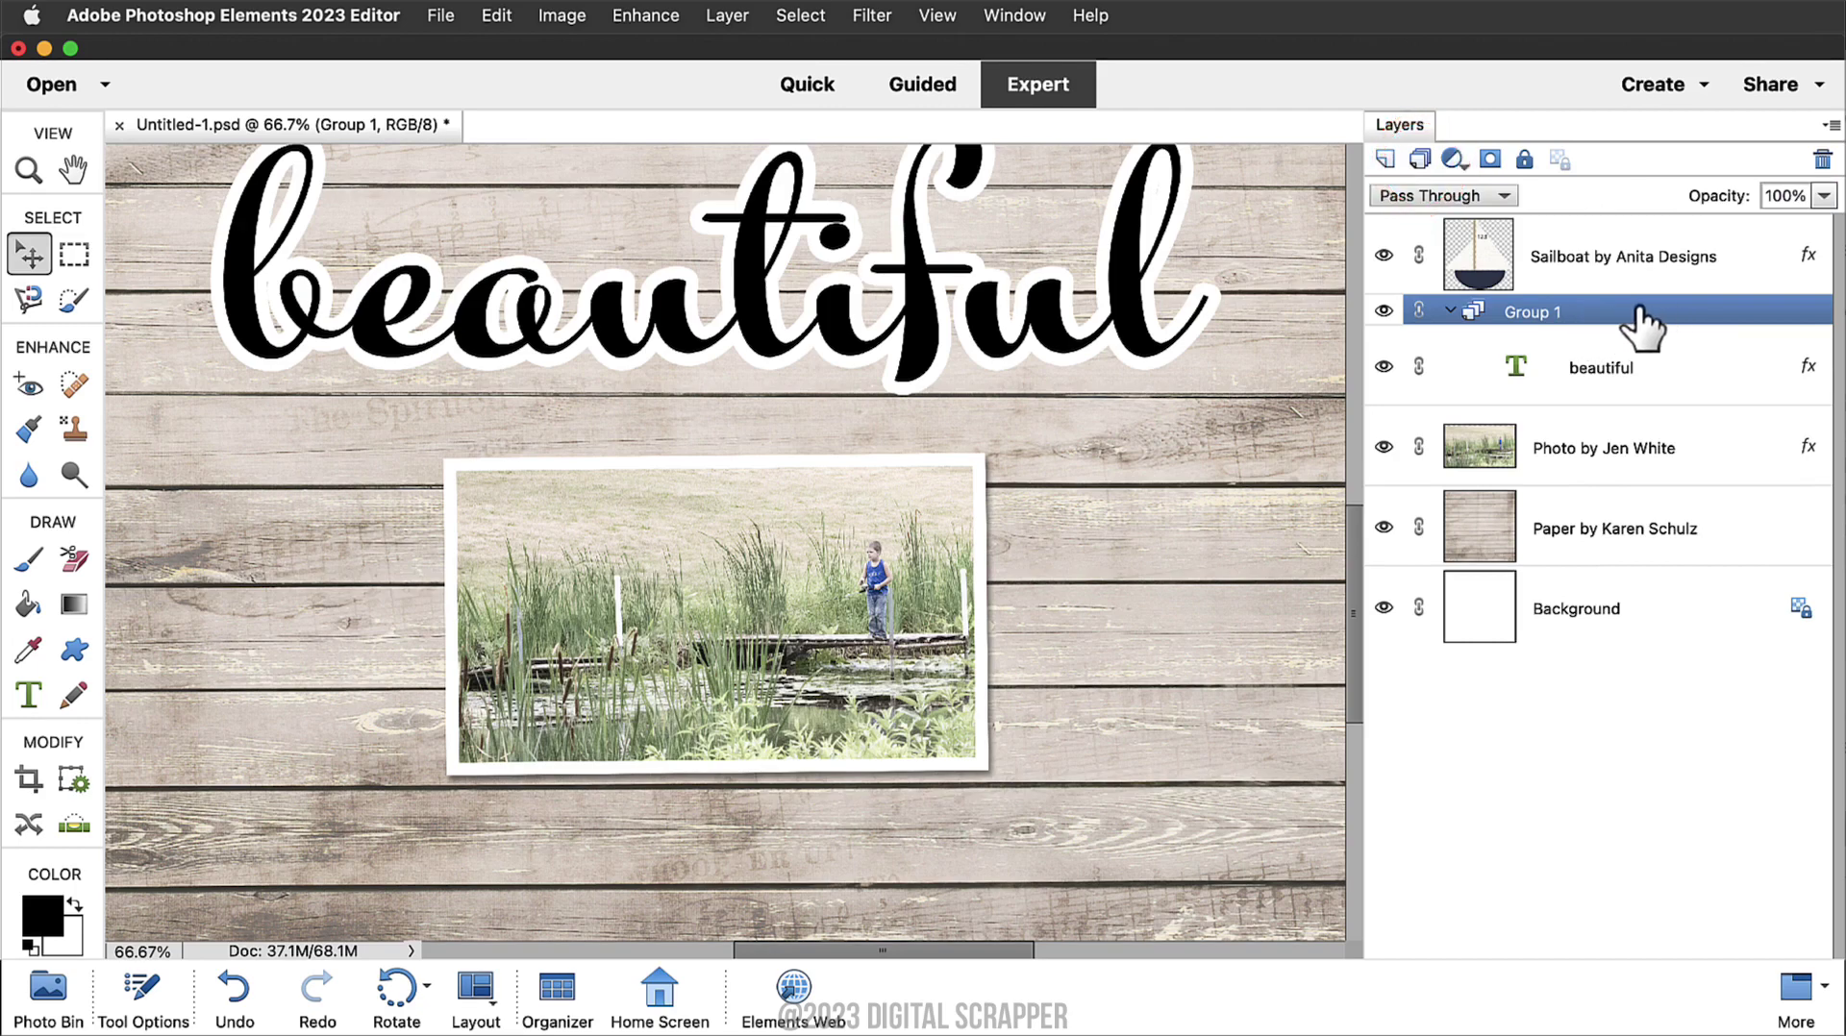
{"action": "left_click", "coordinate": [740, 16]}
{"action": "mouse_move", "coordinate": [925, 161]}
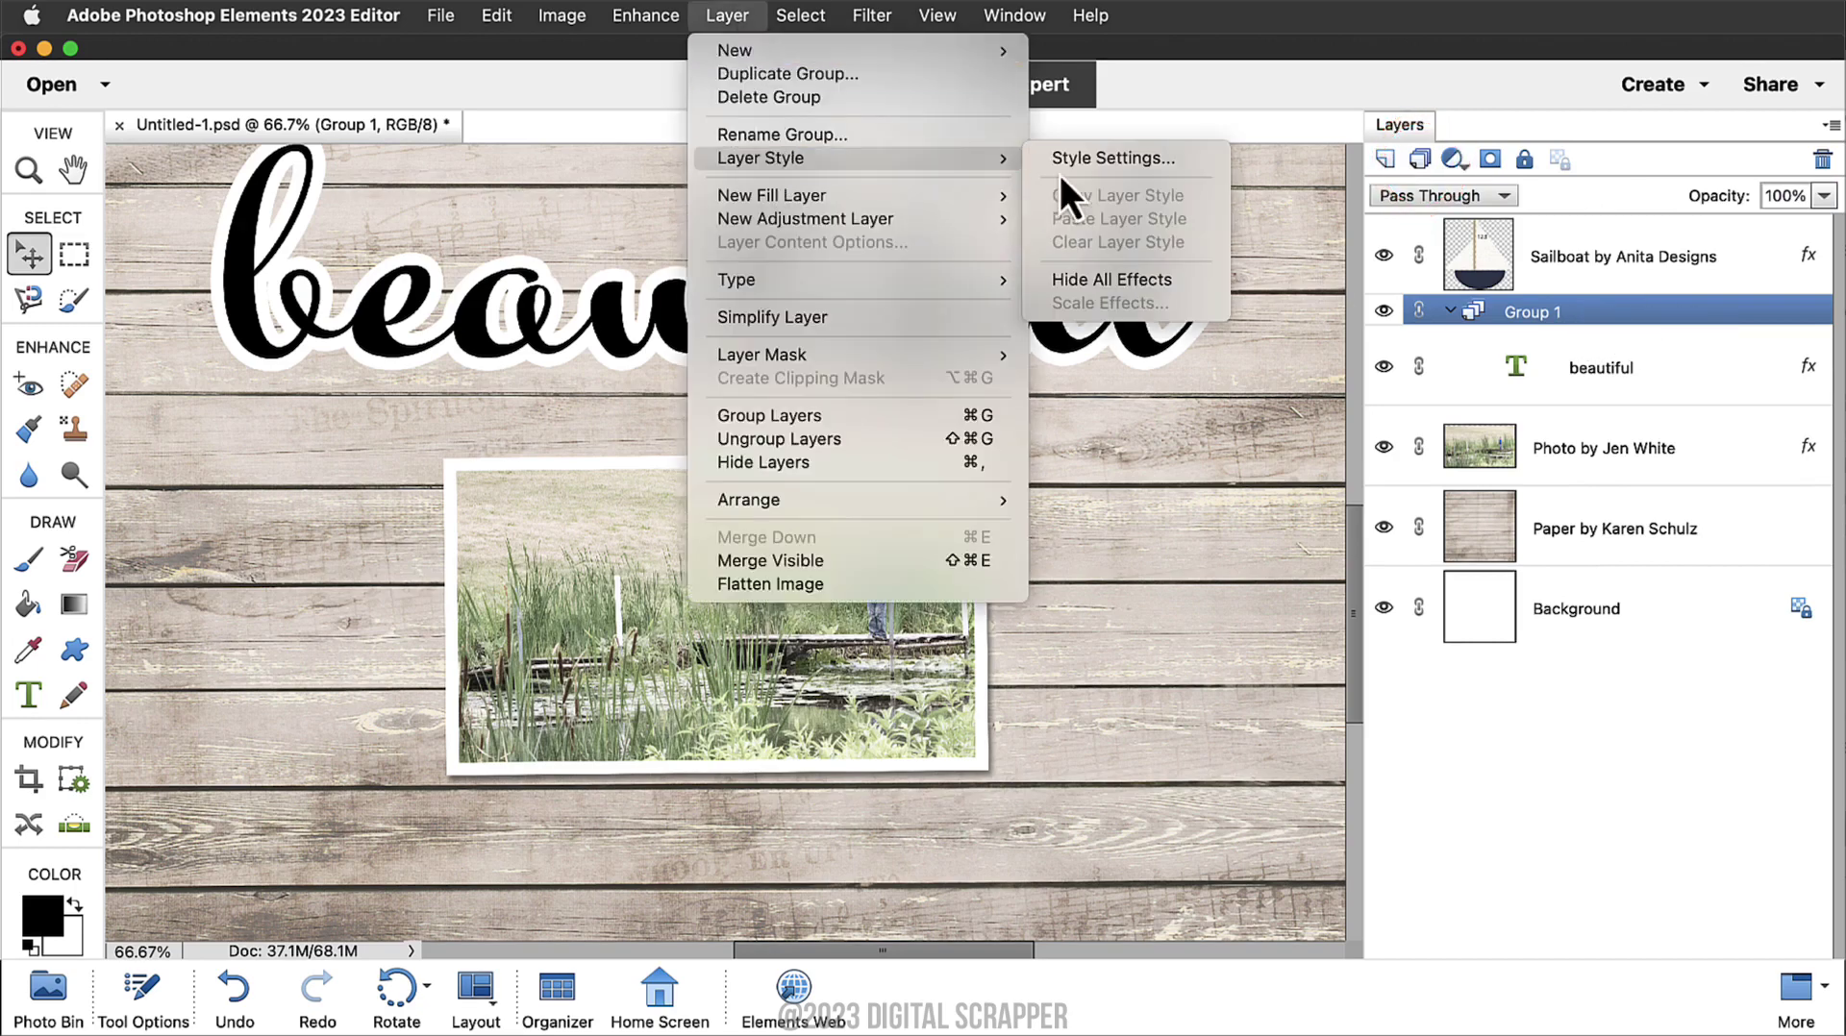
{"action": "left_click", "coordinate": [1062, 165]}
{"action": "left_click", "coordinate": [1082, 486]}
Set the title group's drop shadow to size 14 px, distance 14 px and opacity 40%, and apply it
{"action": "type", "text": "14"}
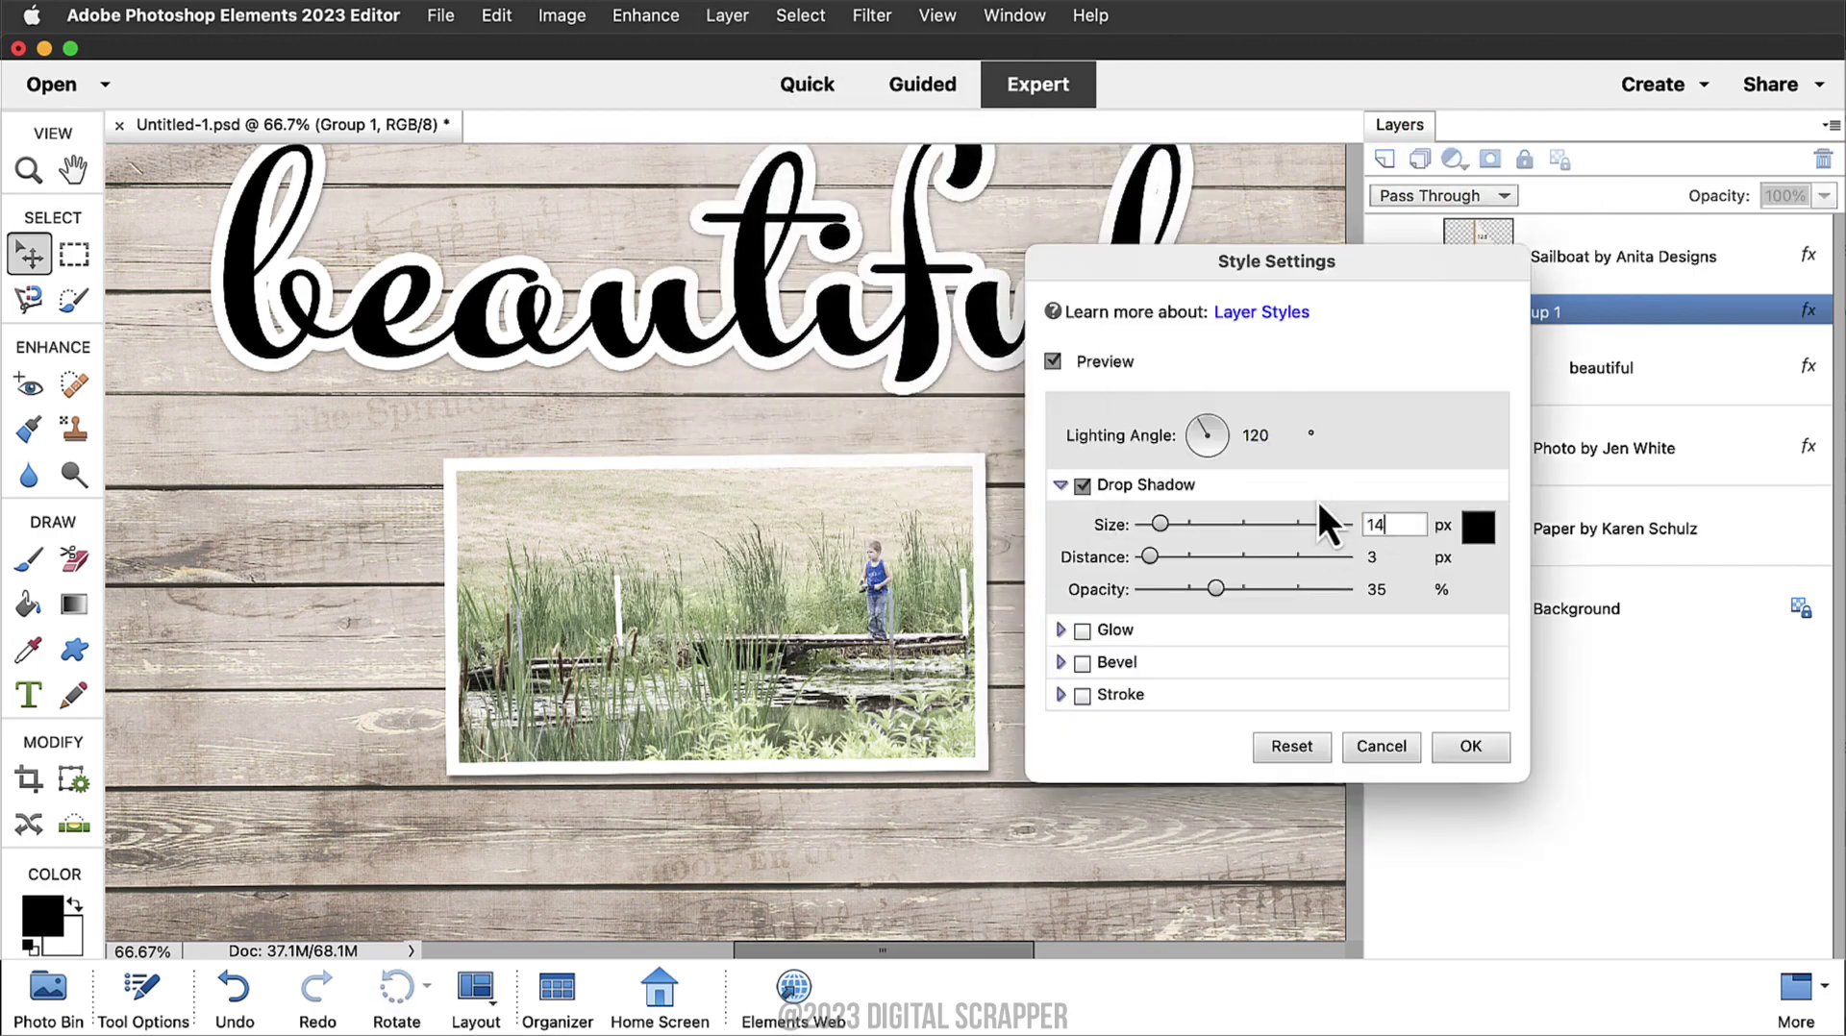
{"action": "key", "text": "Tab"}
{"action": "type", "text": "15"}
{"action": "key", "text": "Tab"}
{"action": "type", "text": "40"}
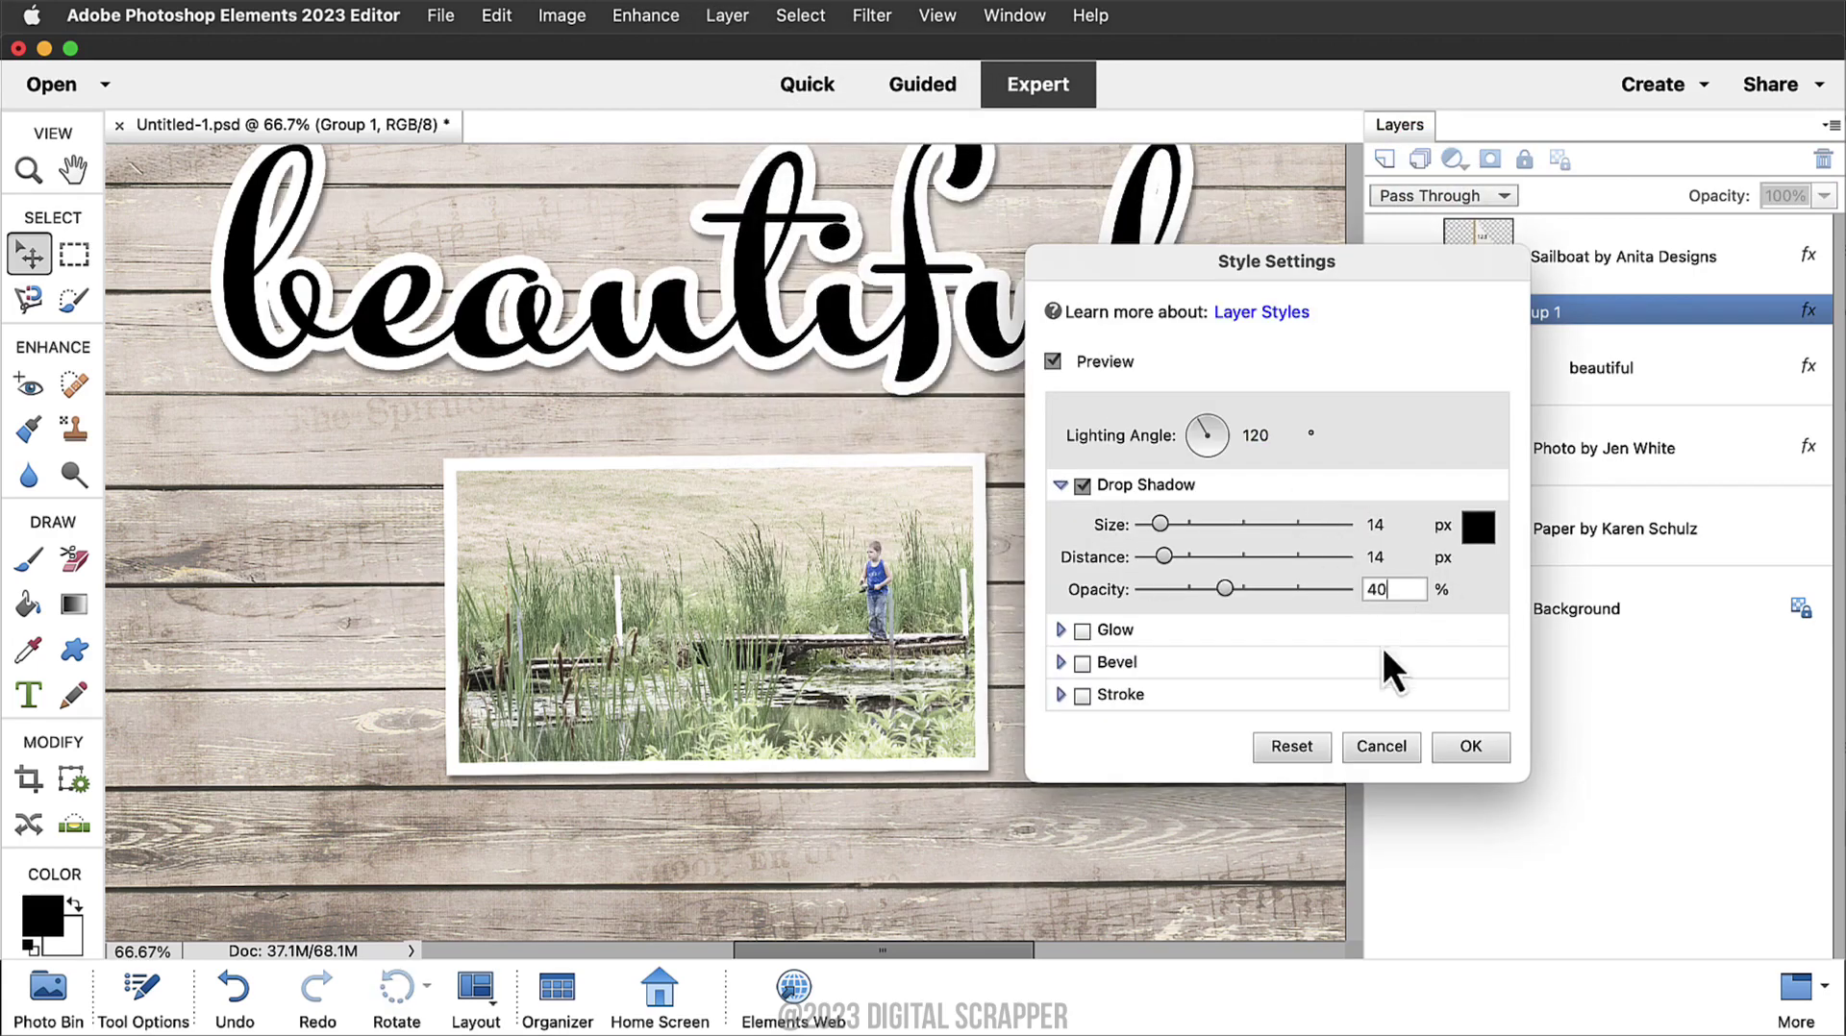
{"action": "left_click", "coordinate": [1470, 747]}
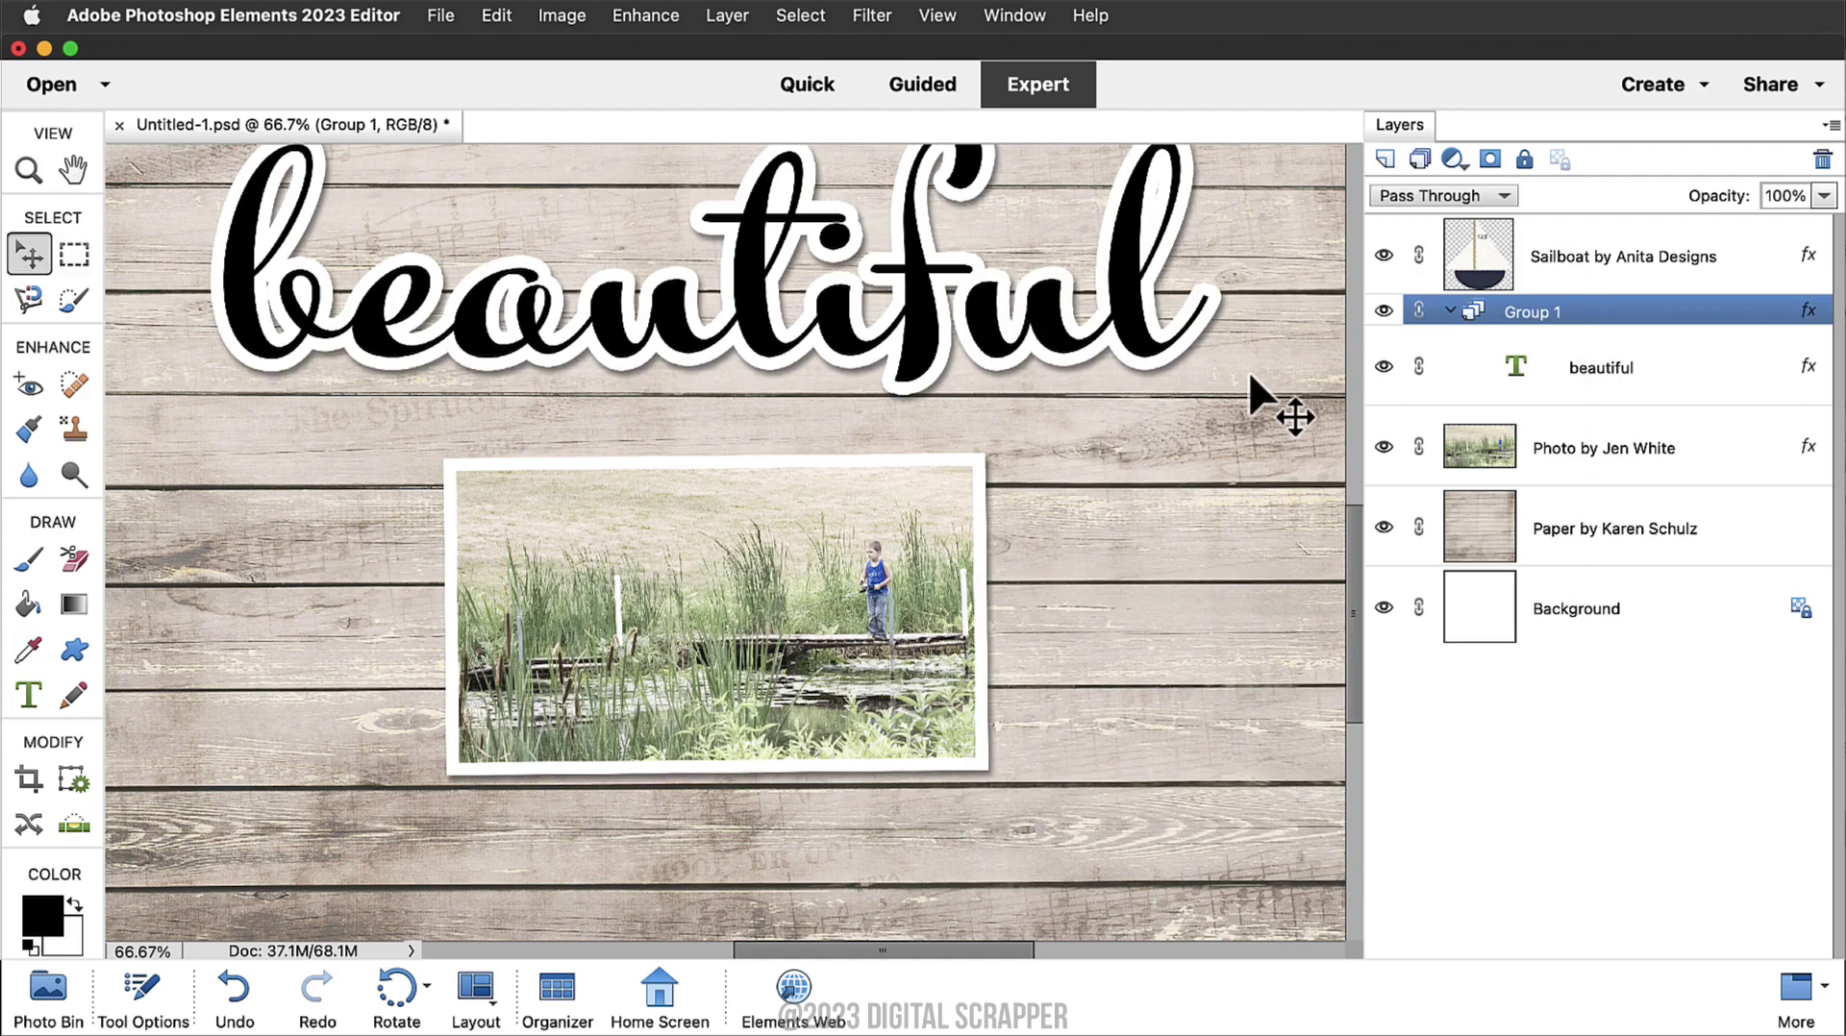